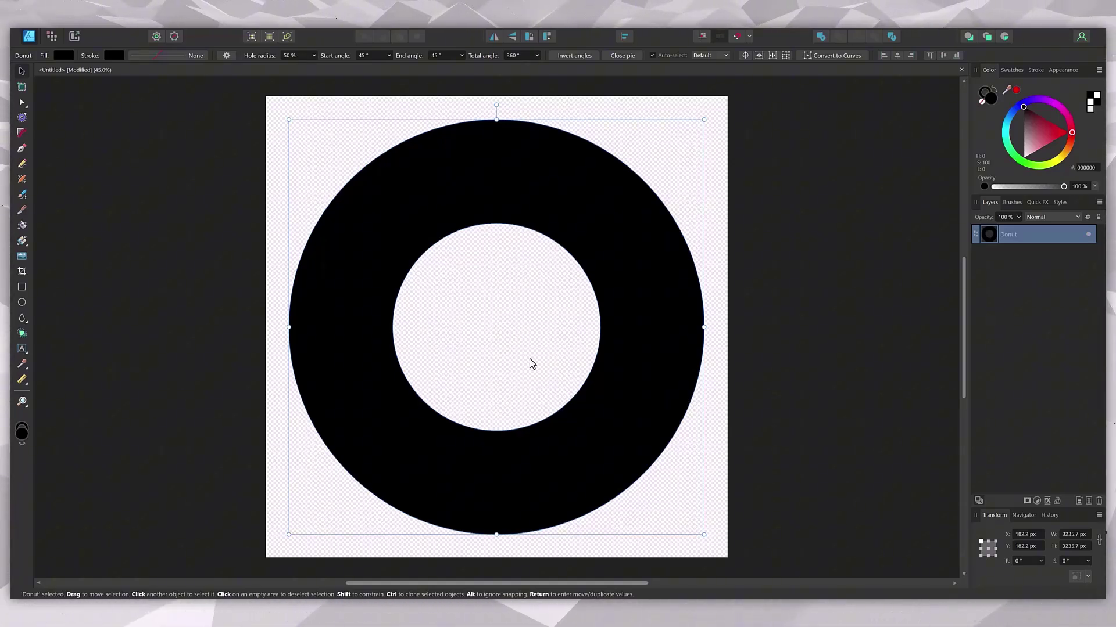
- Enlarge the donut's hole radius to 85 % to leave a thinner full ring, and deselect it
click(22, 104)
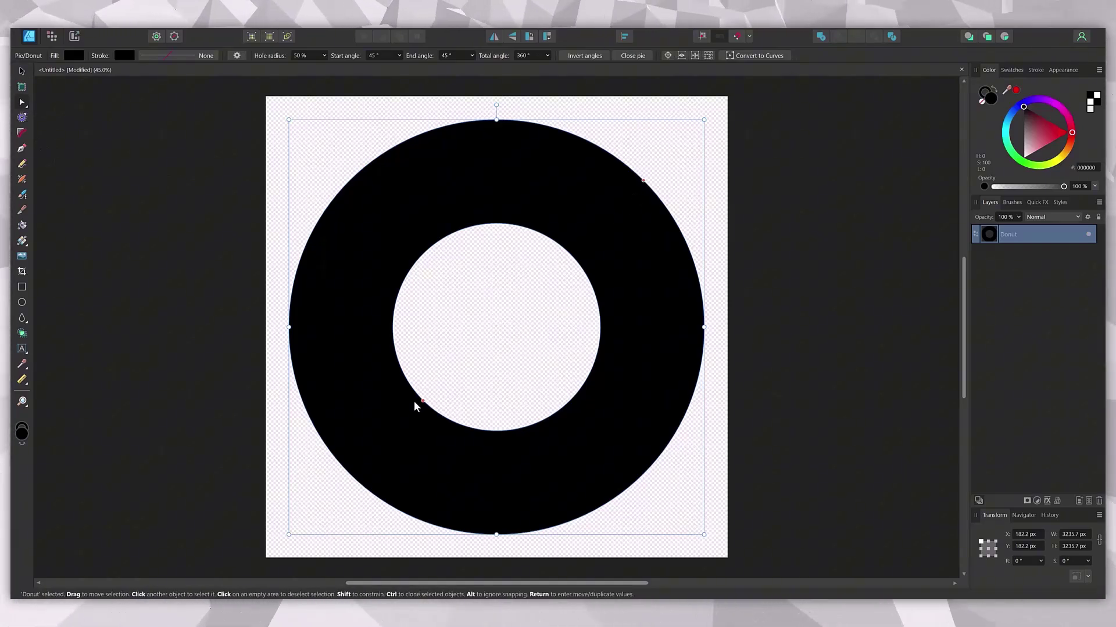
drag(423, 401, 388, 452)
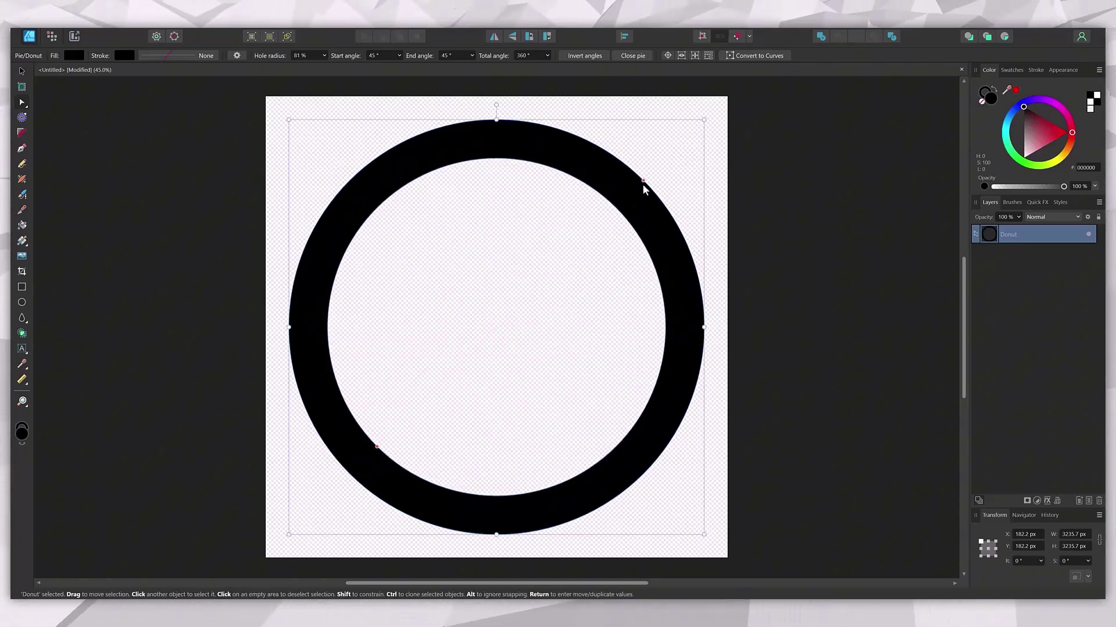
drag(641, 182, 442, 380)
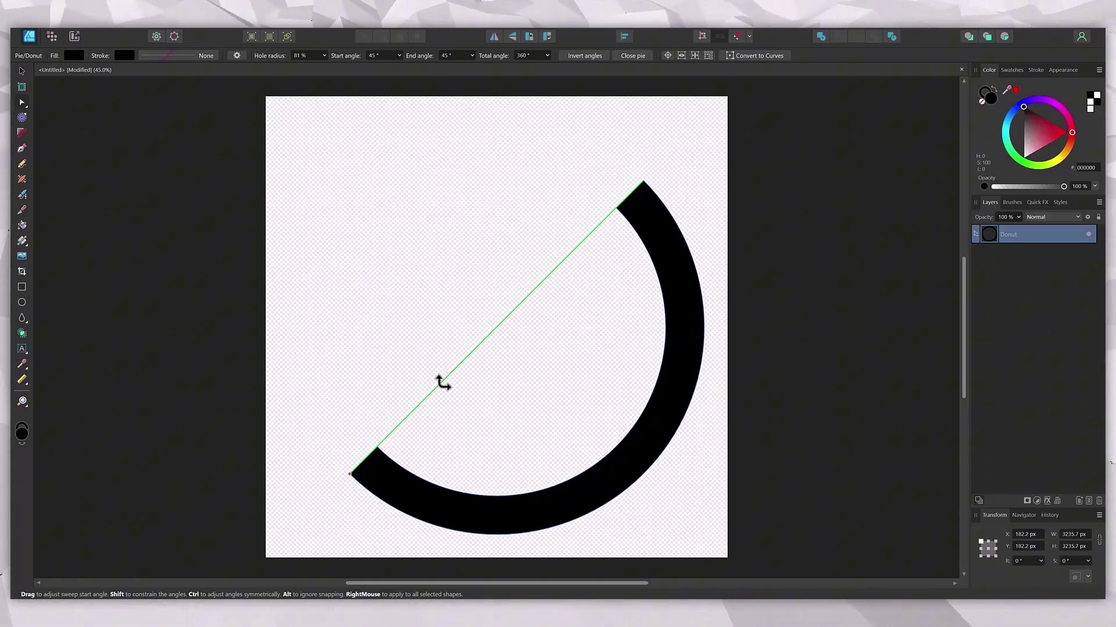
drag(442, 382, 523, 301)
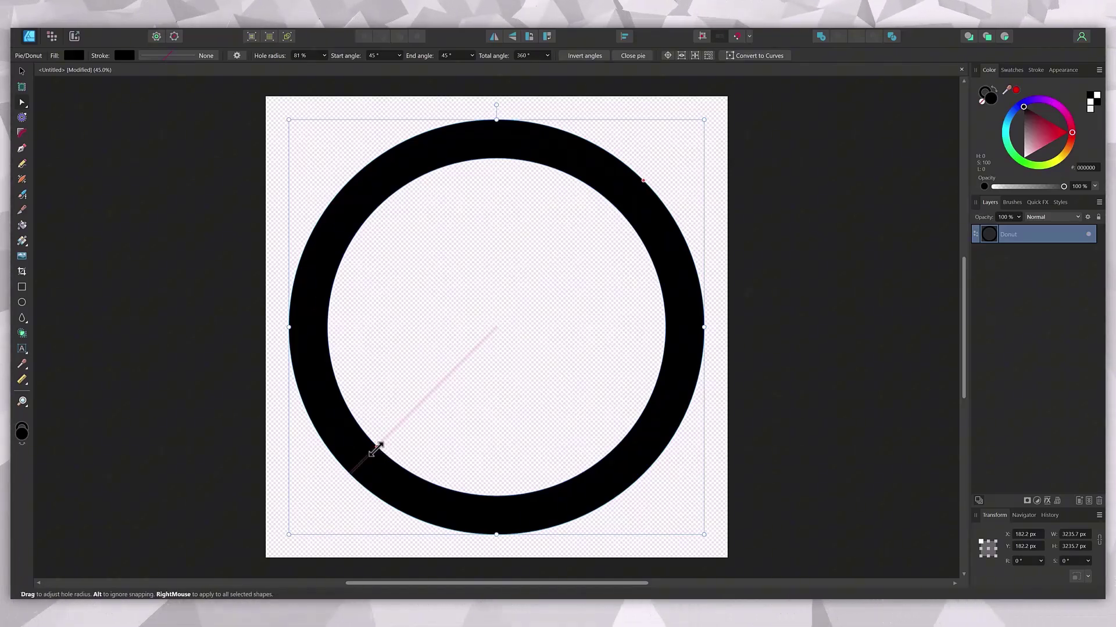
drag(375, 449, 369, 451)
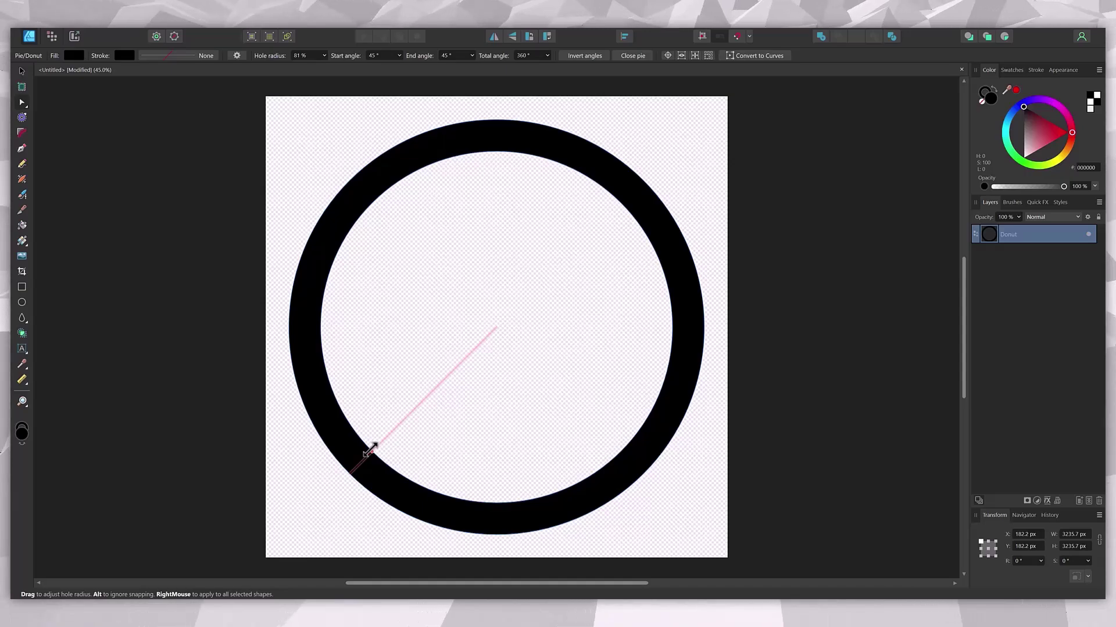
drag(369, 450, 369, 452)
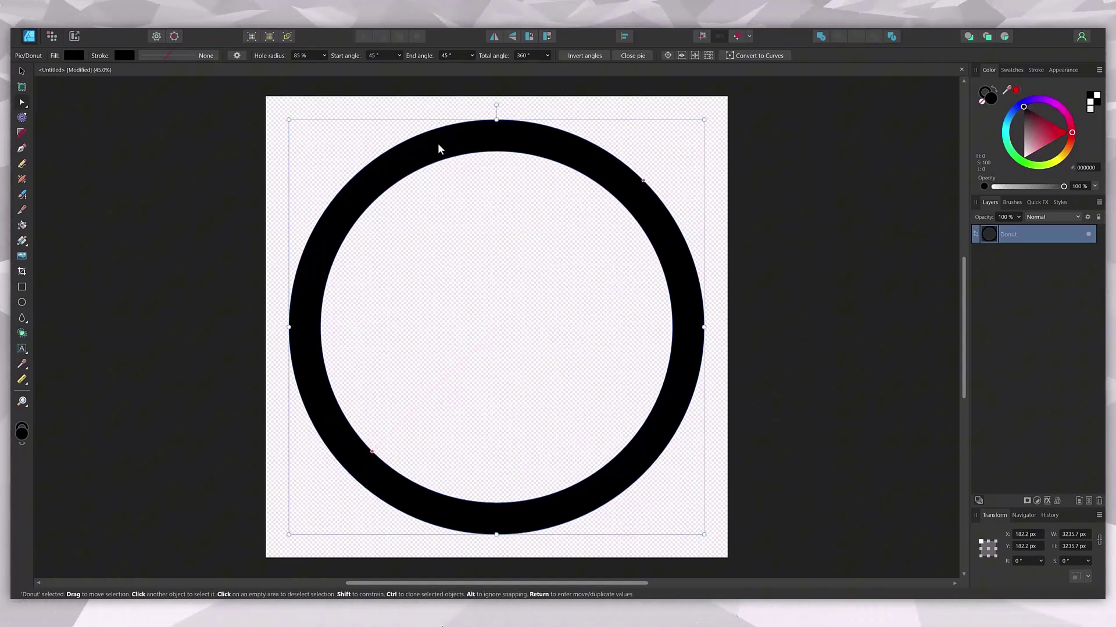
click(215, 274)
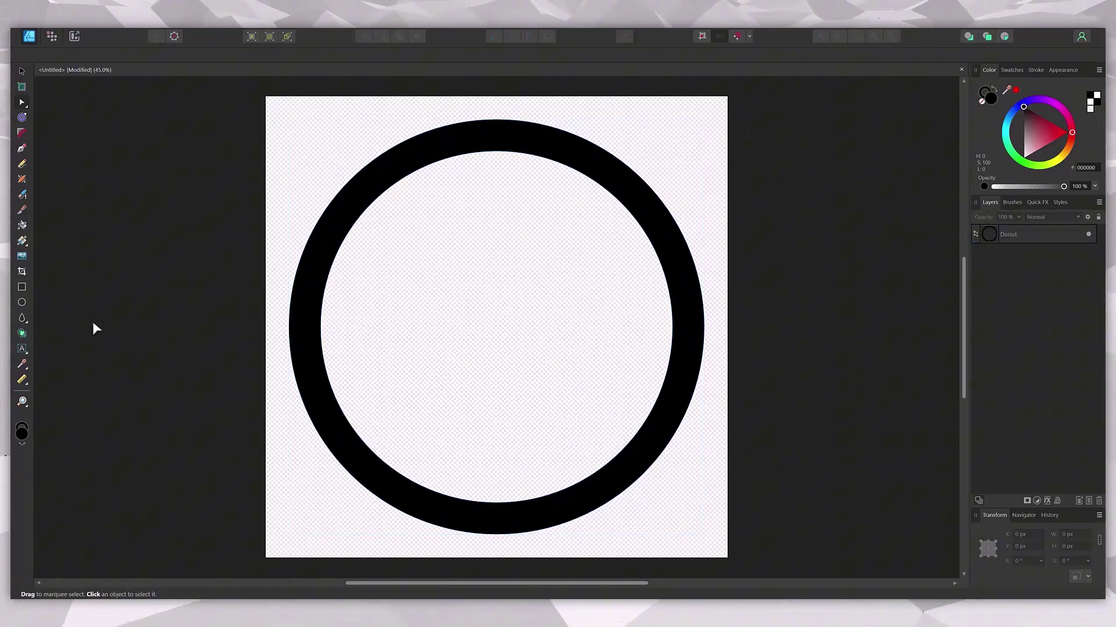
- Draw a black ellipse about 240 by 340 px overlapping the ring's upper edge and protruding above it
click(22, 302)
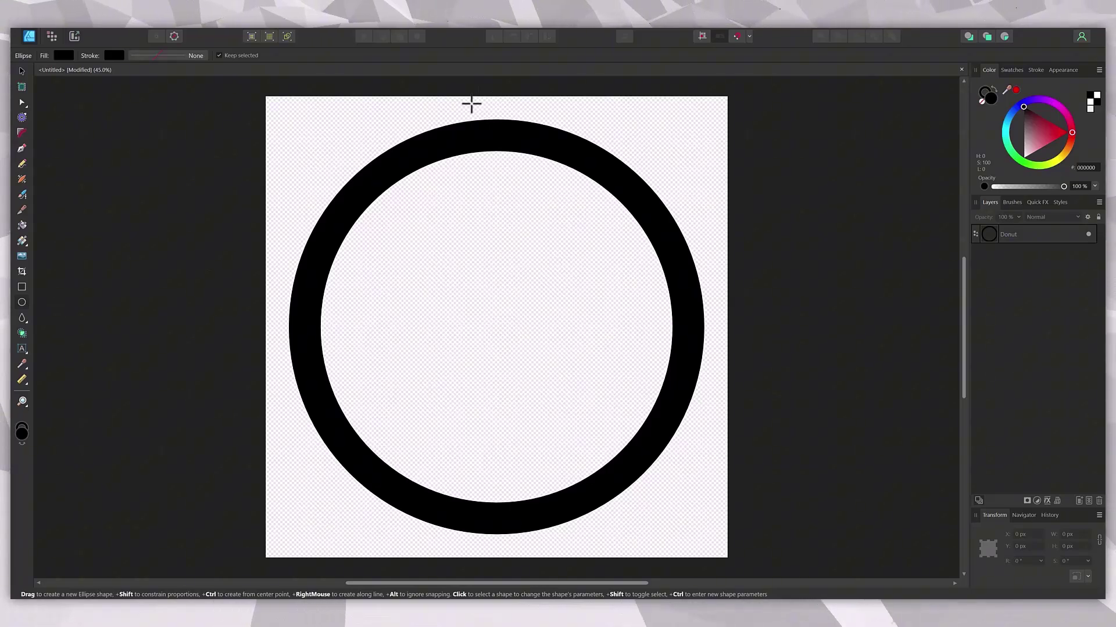
drag(474, 121, 503, 149)
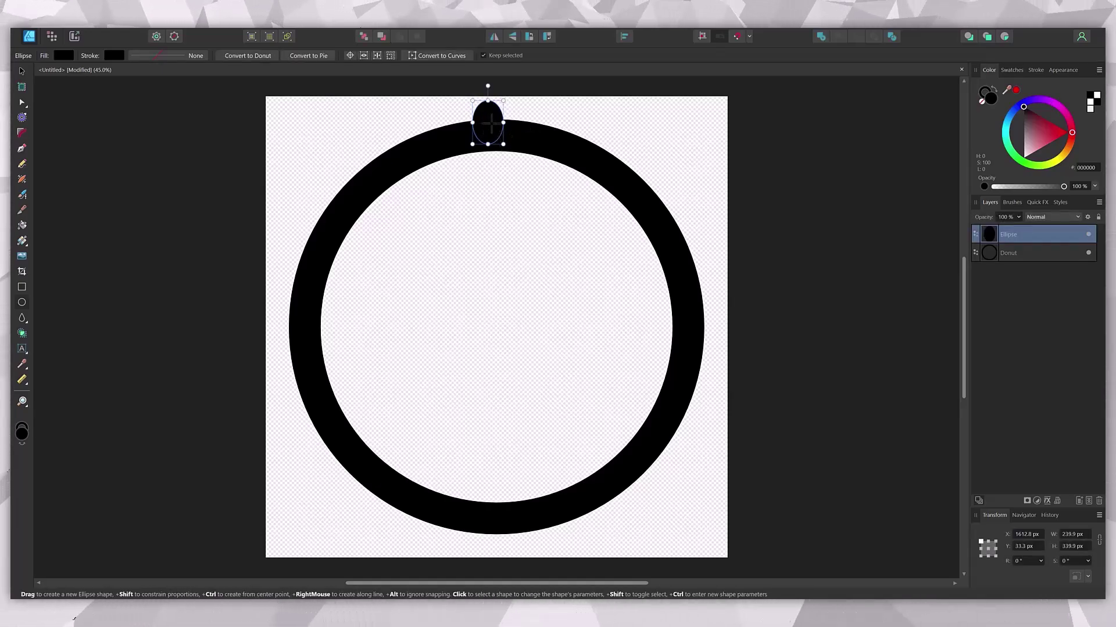
click(21, 71)
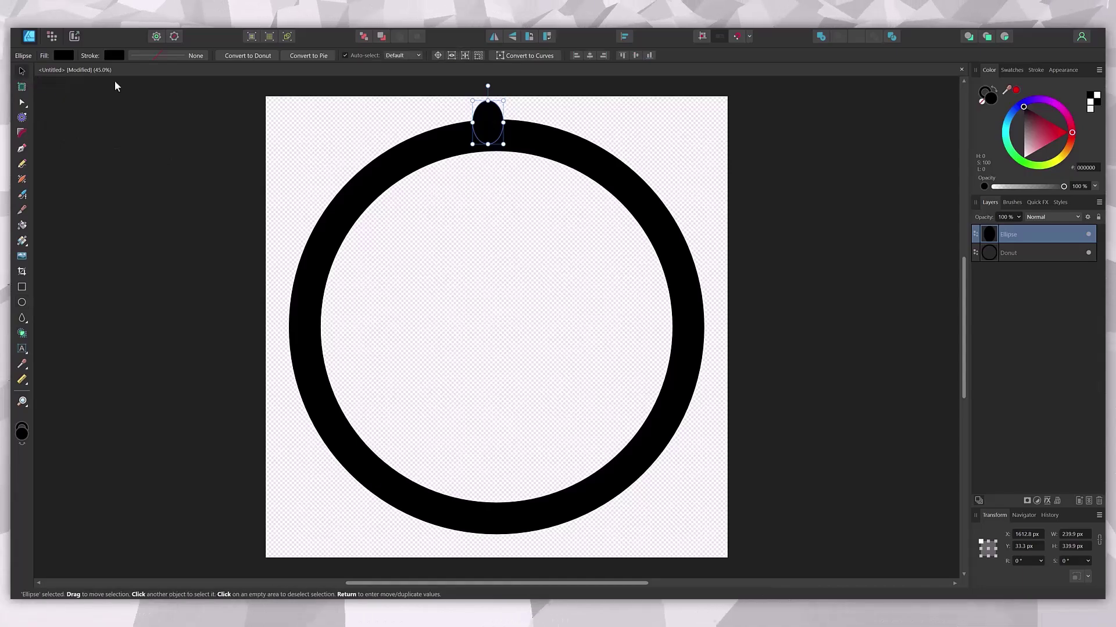
- Centre the ellipse horizontally on the donut and merge the two shapes with the Add operation
shift+click(532, 138)
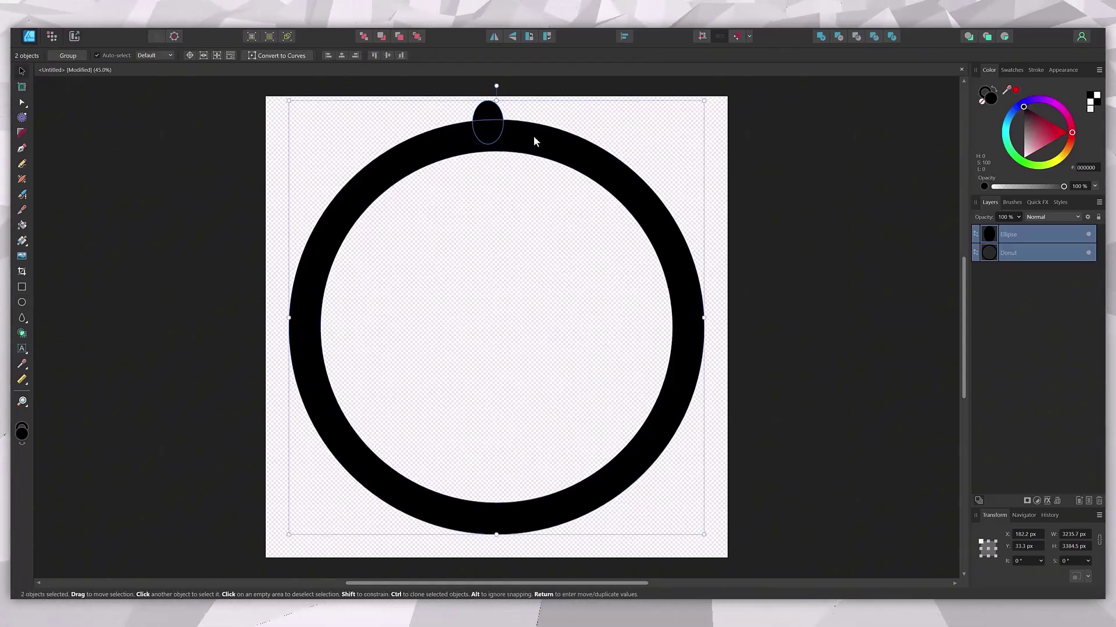
click(624, 36)
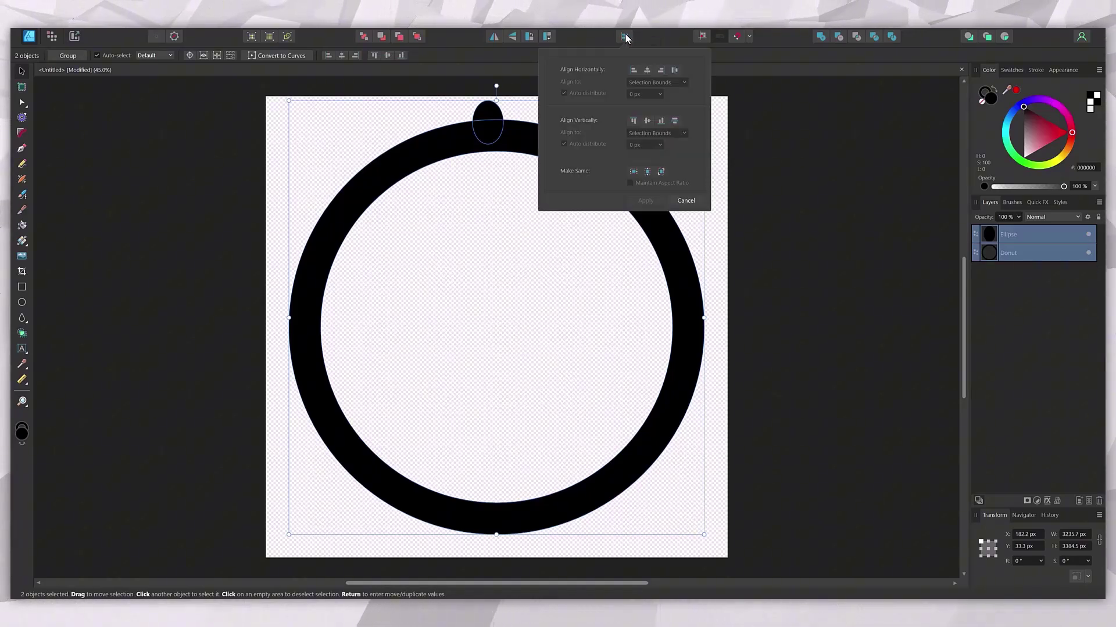
click(646, 70)
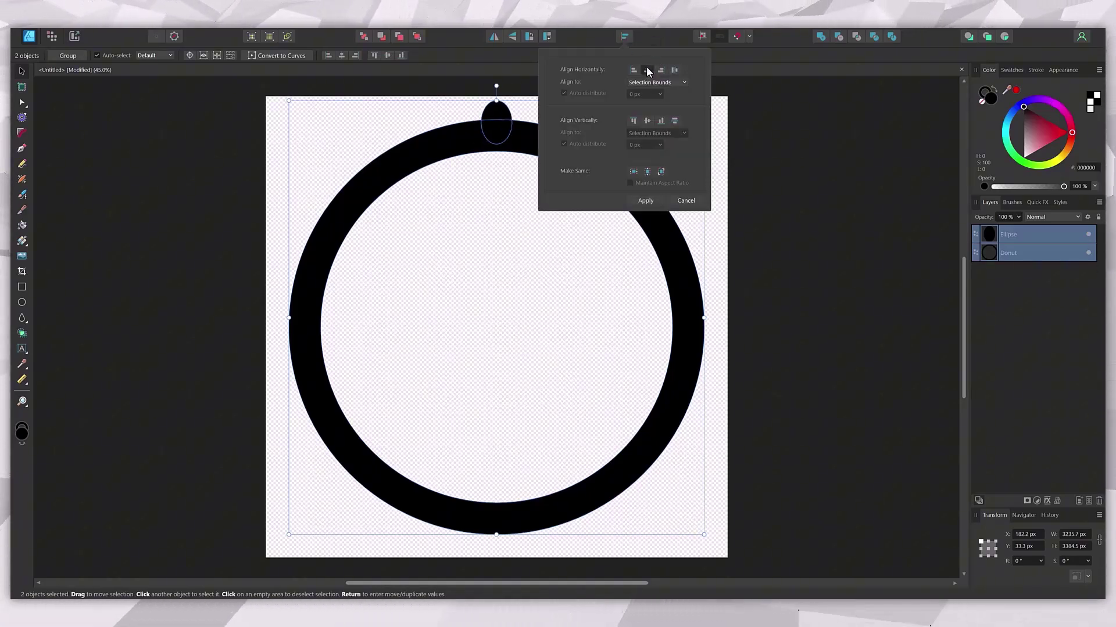
click(645, 201)
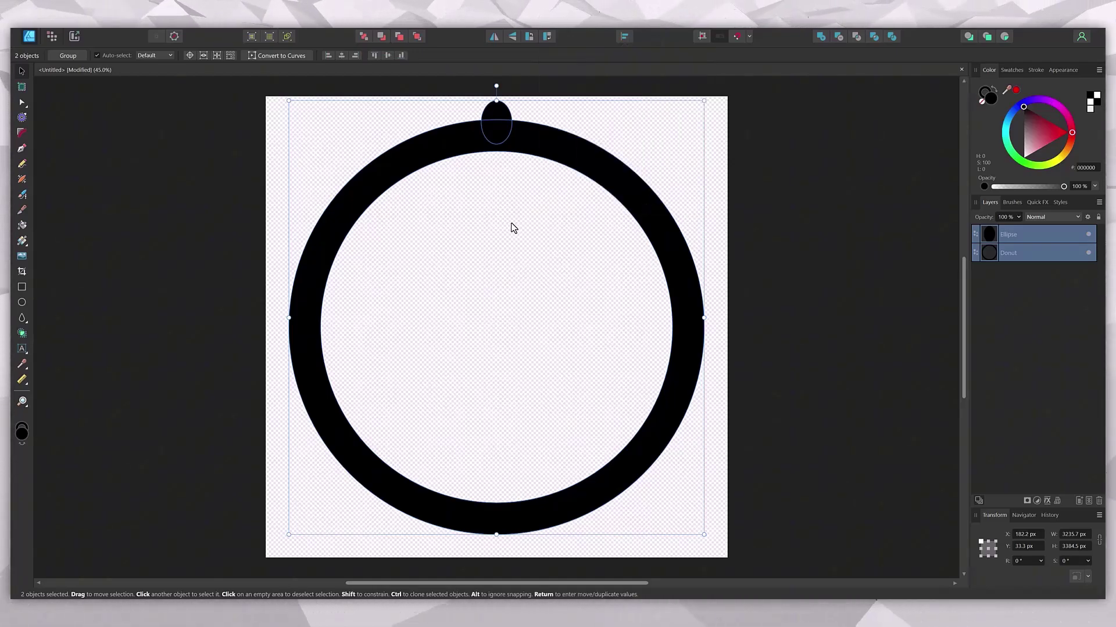
click(820, 37)
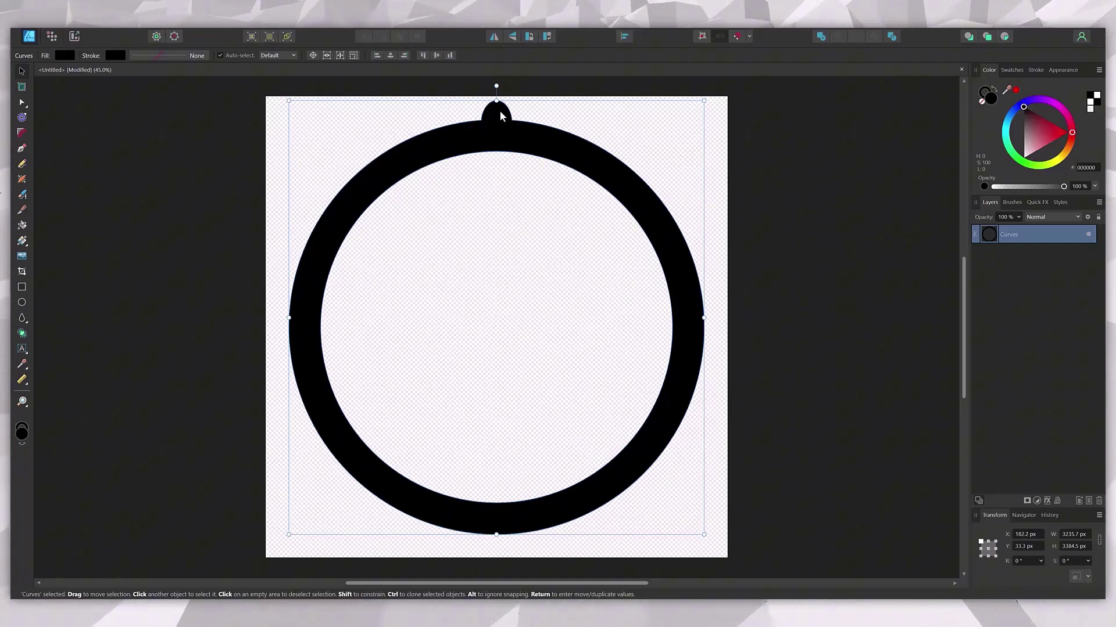
- Draw a white circle about 97 px in diameter and move it into the tab above the ring
click(22, 302)
drag(488, 112, 491, 139)
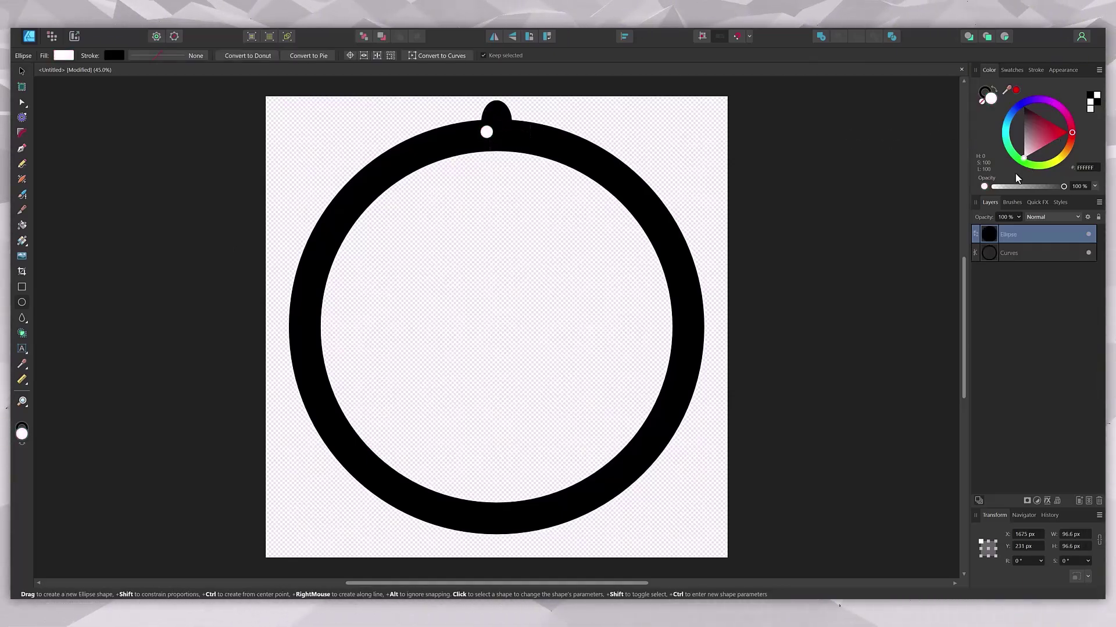
click(22, 71)
drag(488, 137, 498, 116)
- Centre the small circle horizontally on the ring and subtract it from the tab to cut a hanging hole
shift+click(503, 146)
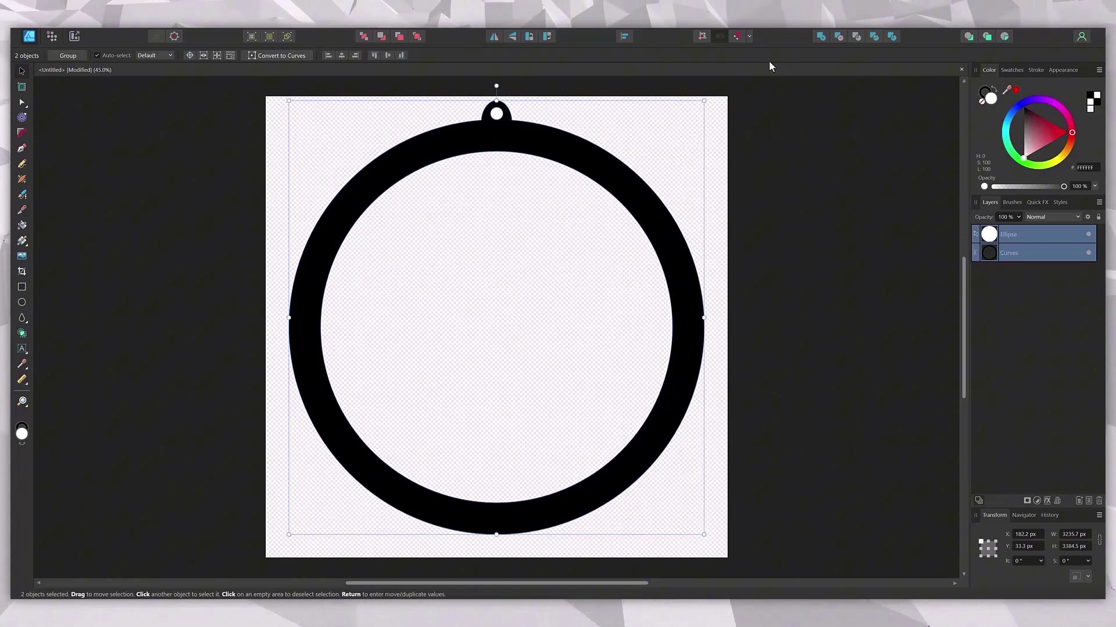
click(624, 37)
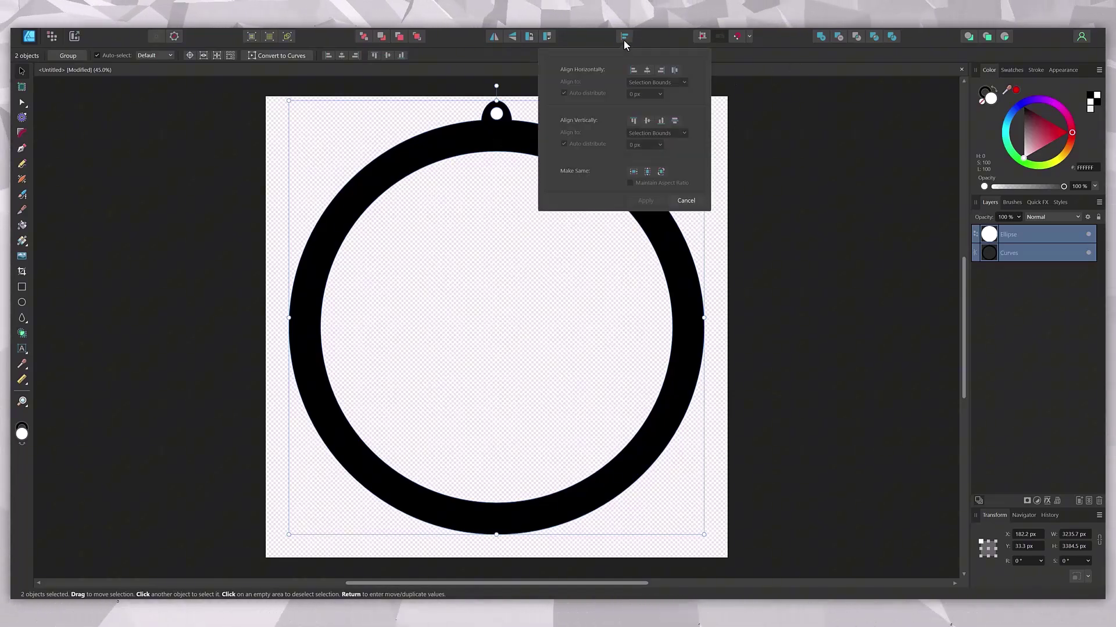
click(647, 69)
click(646, 200)
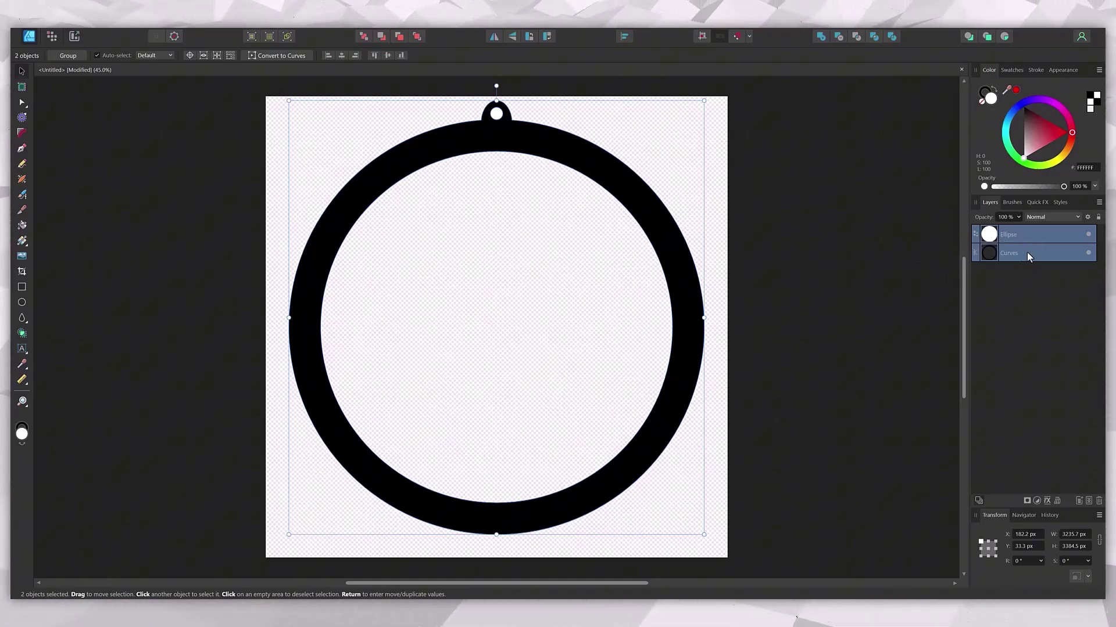
click(839, 37)
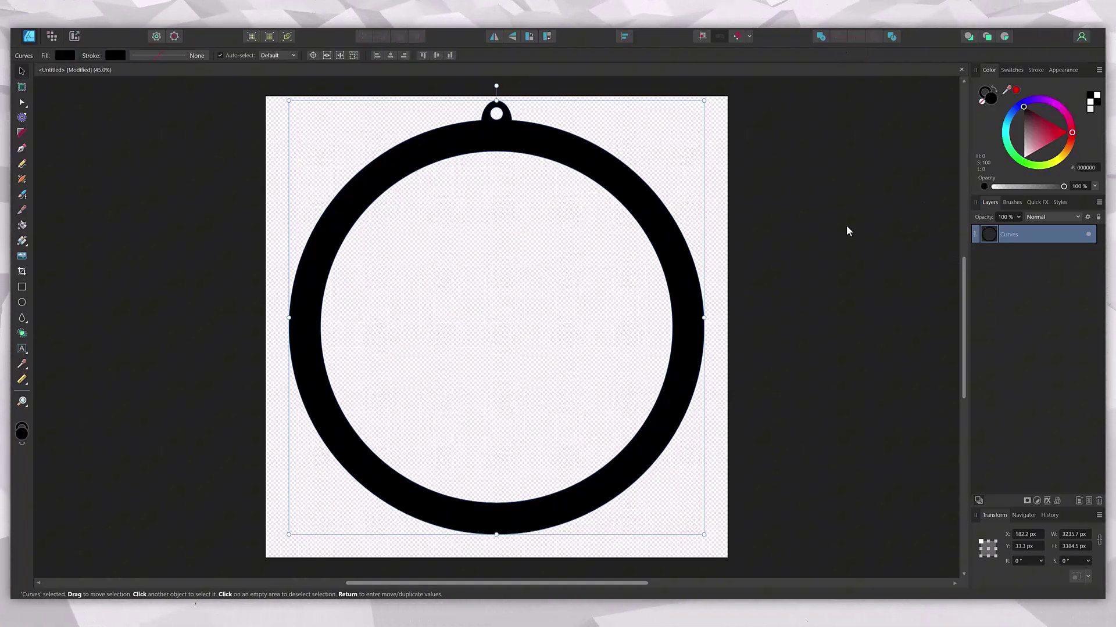
click(591, 259)
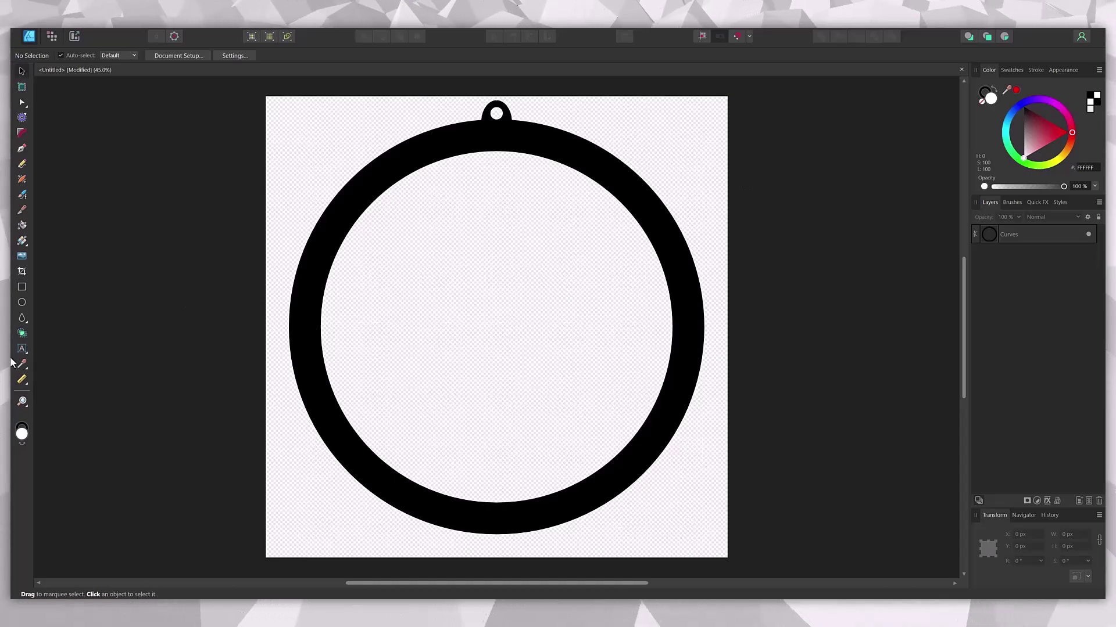
- Draw a white-filled heart about 2482 by 1862 px over the ring's opening with the Heart Tool
click(23, 321)
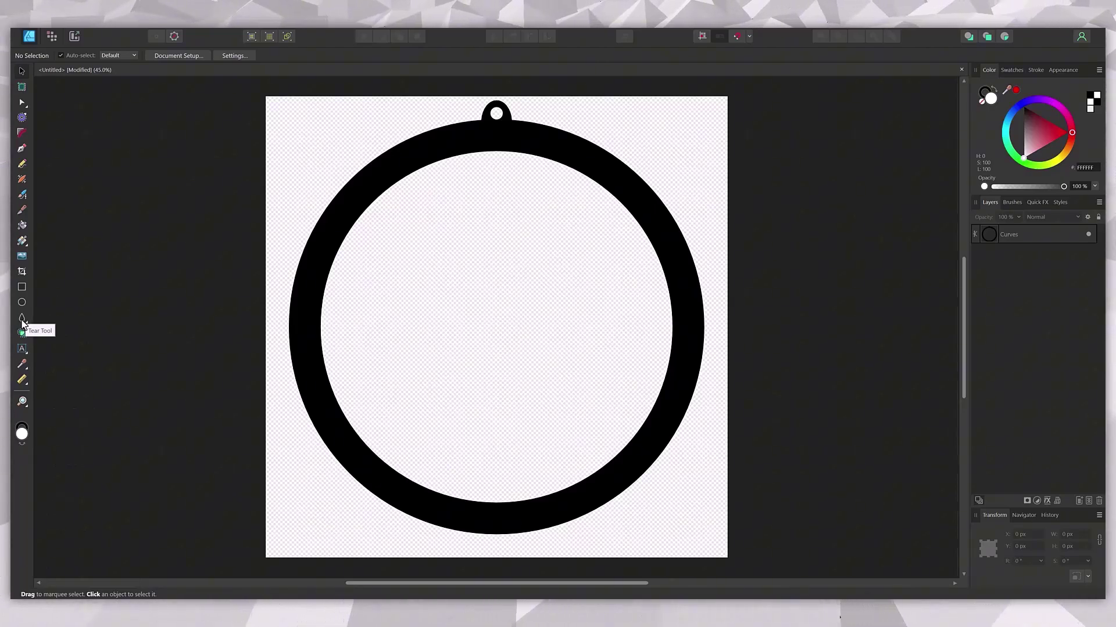
click(23, 322)
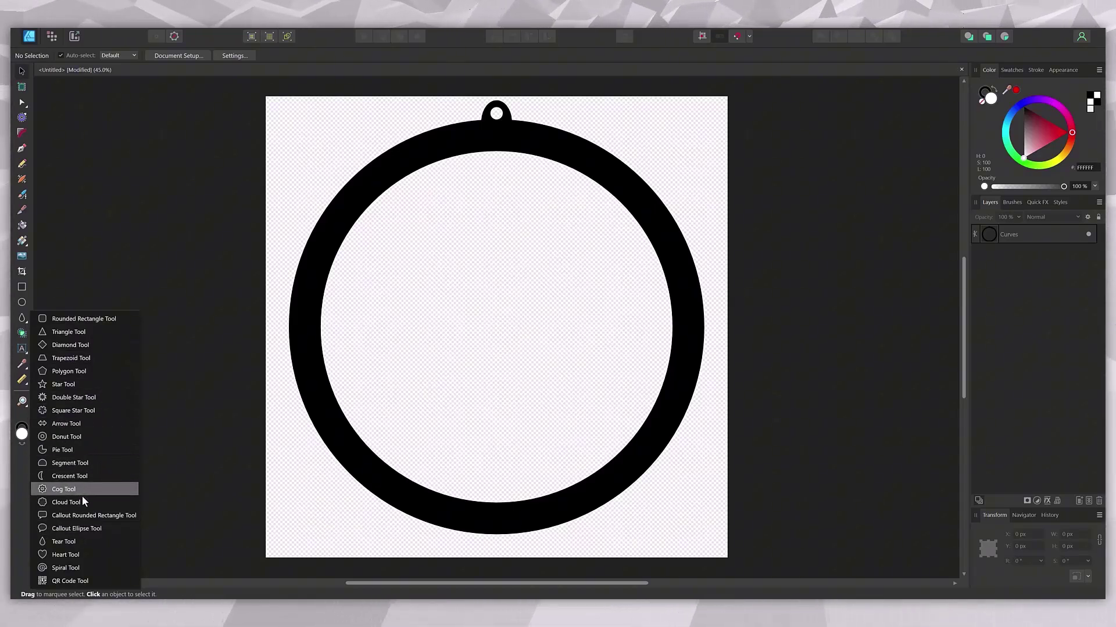
click(75, 553)
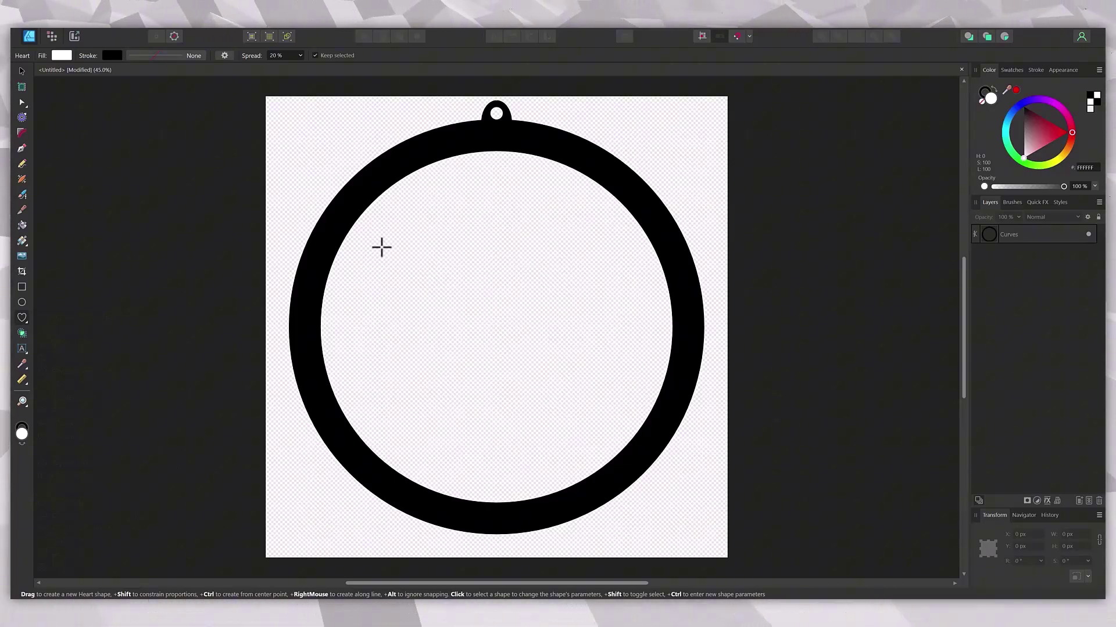
drag(381, 248, 661, 539)
click(1041, 131)
drag(1042, 131, 1023, 170)
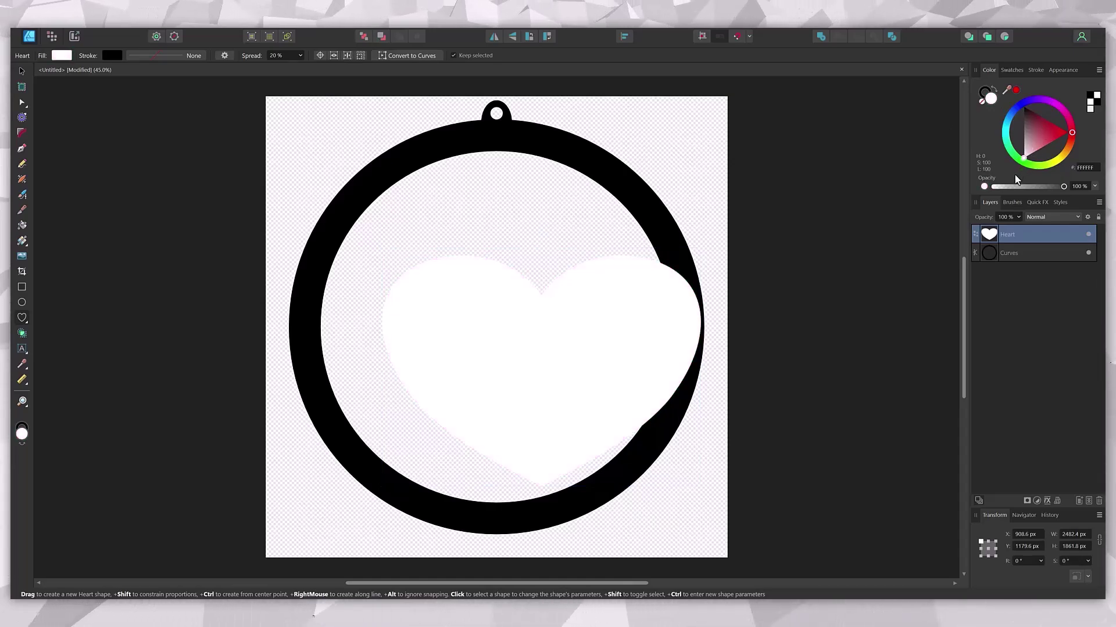
- Move the heart inside the ring so its tip overlaps the ring's lower edge, and fill it black
click(22, 70)
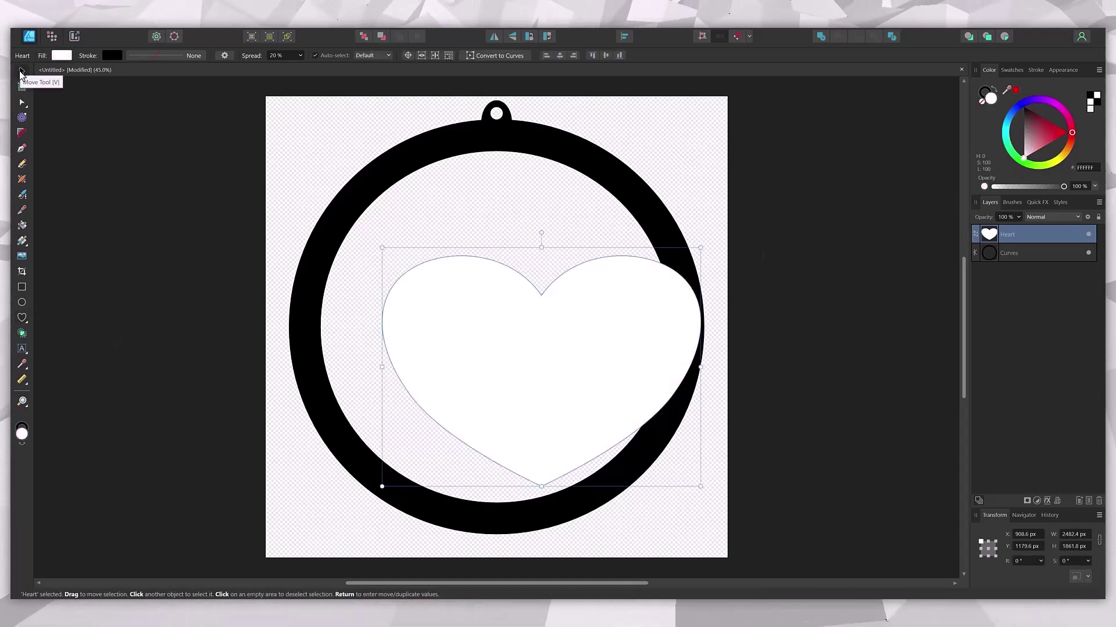
drag(579, 359, 517, 399)
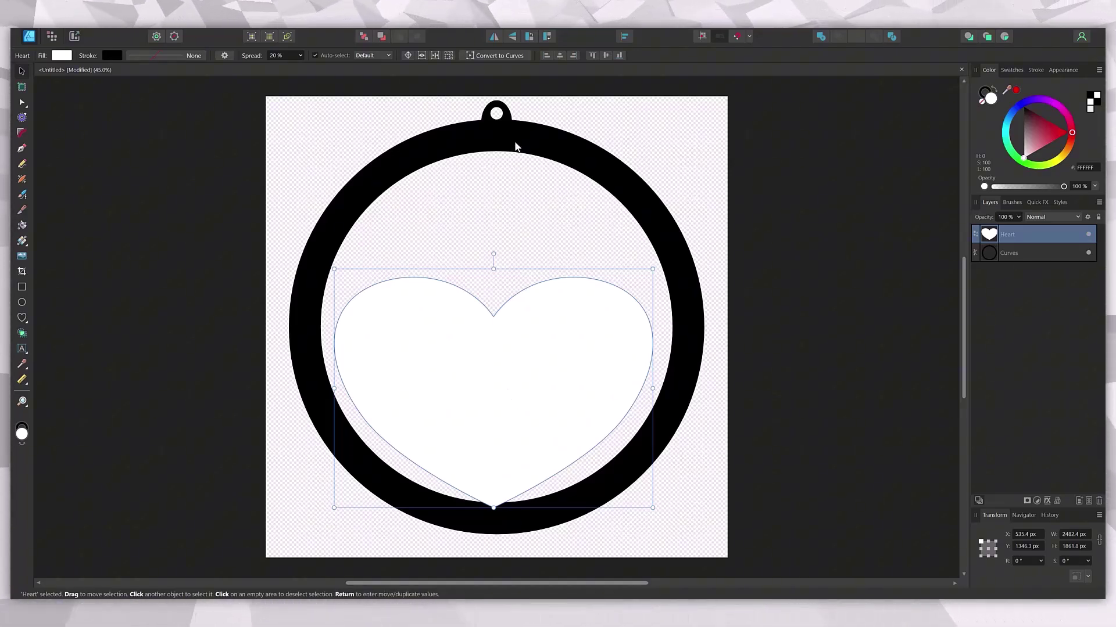
click(1029, 120)
drag(1029, 121, 1023, 91)
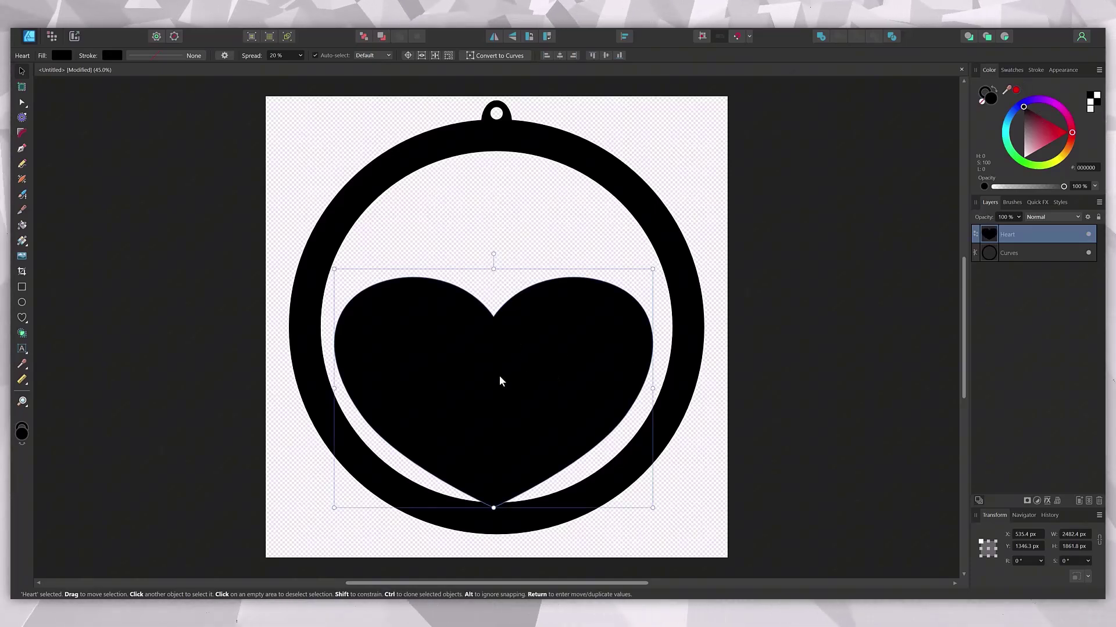
- Centre the heart horizontally on the ring and stretch it upward to about 2344 px tall
shift+click(515, 138)
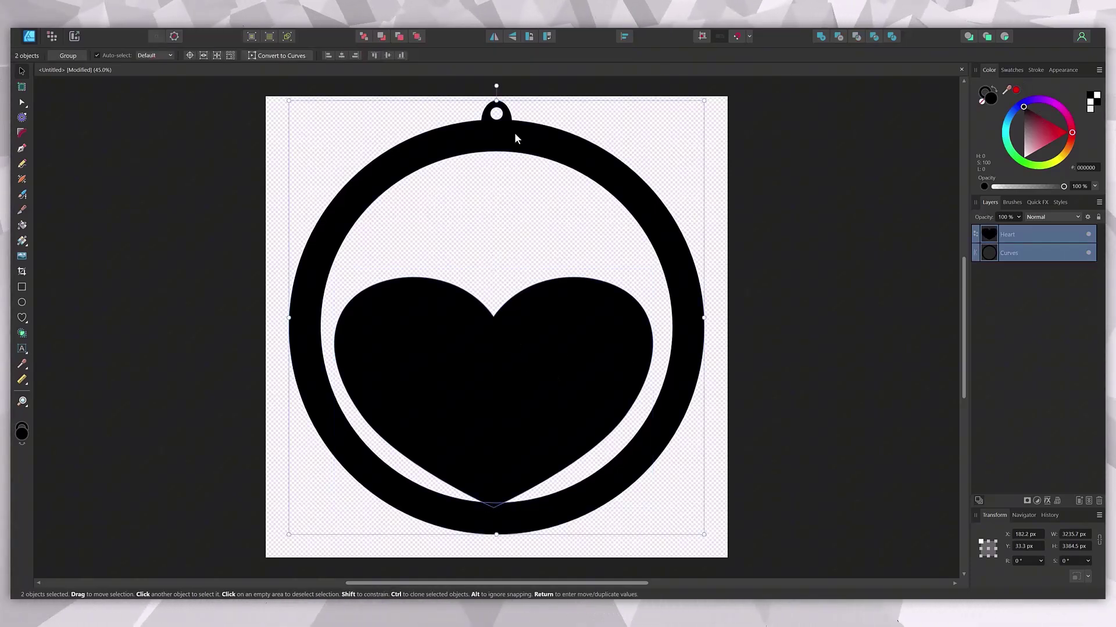
click(625, 37)
click(647, 69)
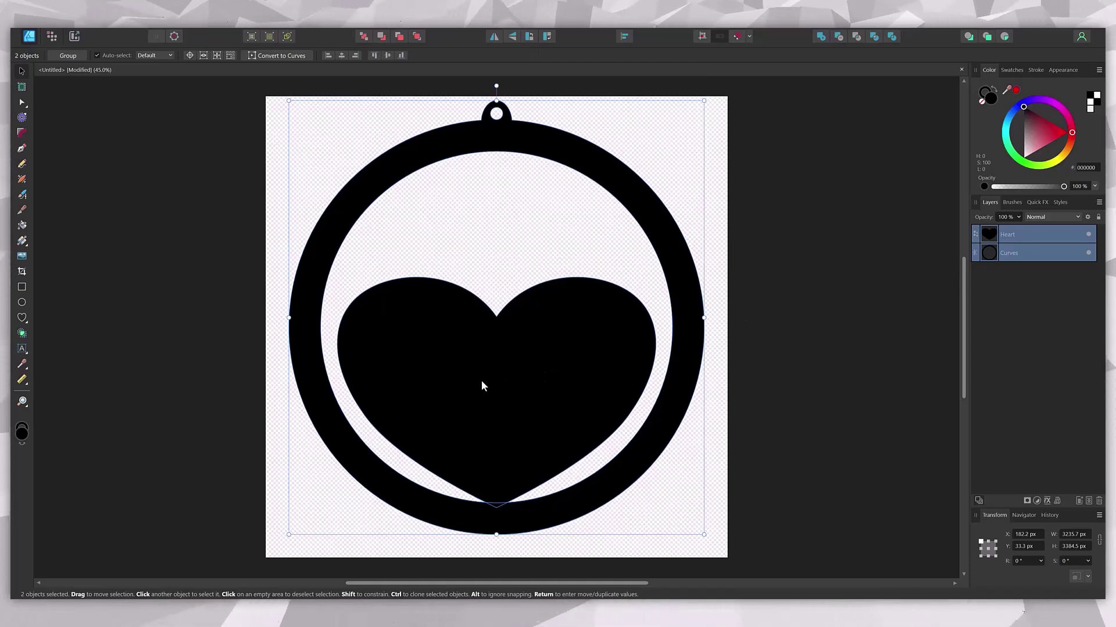
click(481, 382)
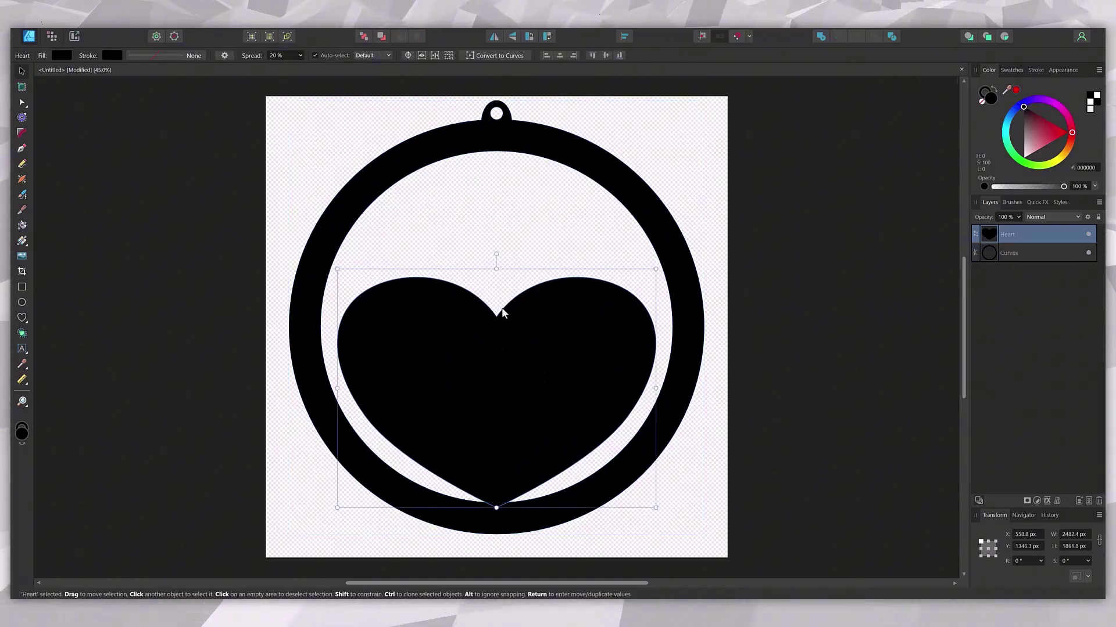
drag(495, 271, 495, 211)
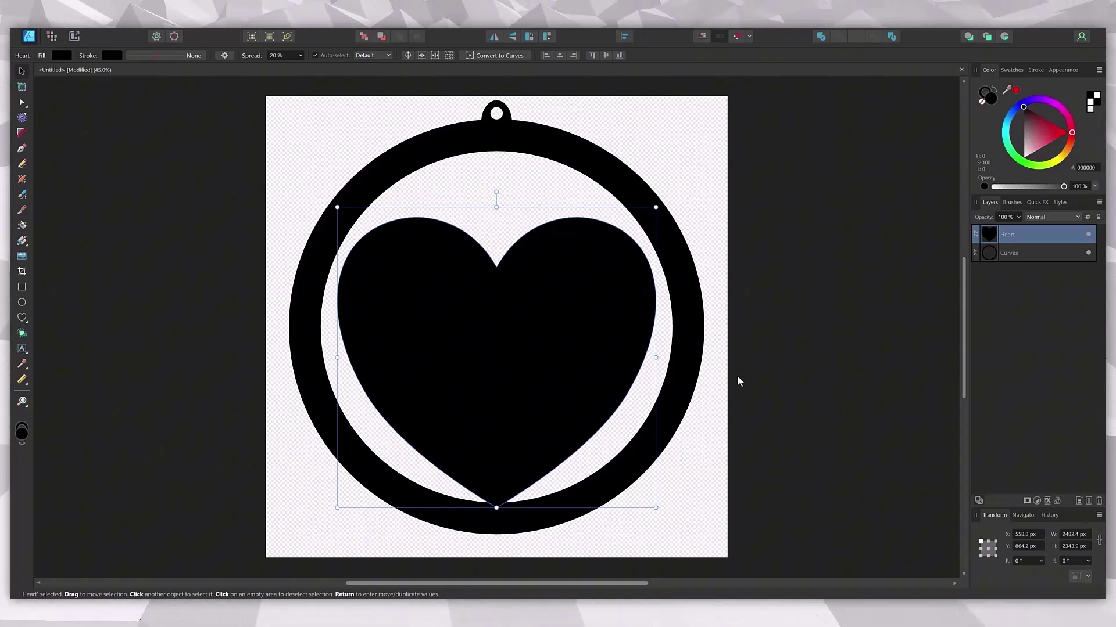
- Try to merge the heart and the ring into one shape with the Add operation
shift+click(690, 387)
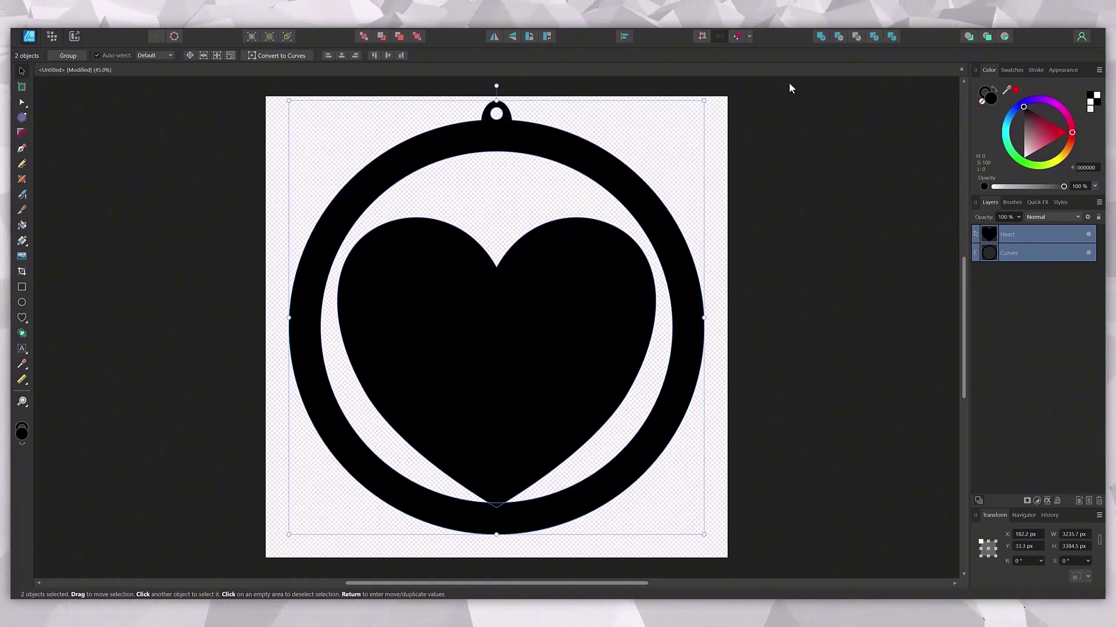
click(820, 36)
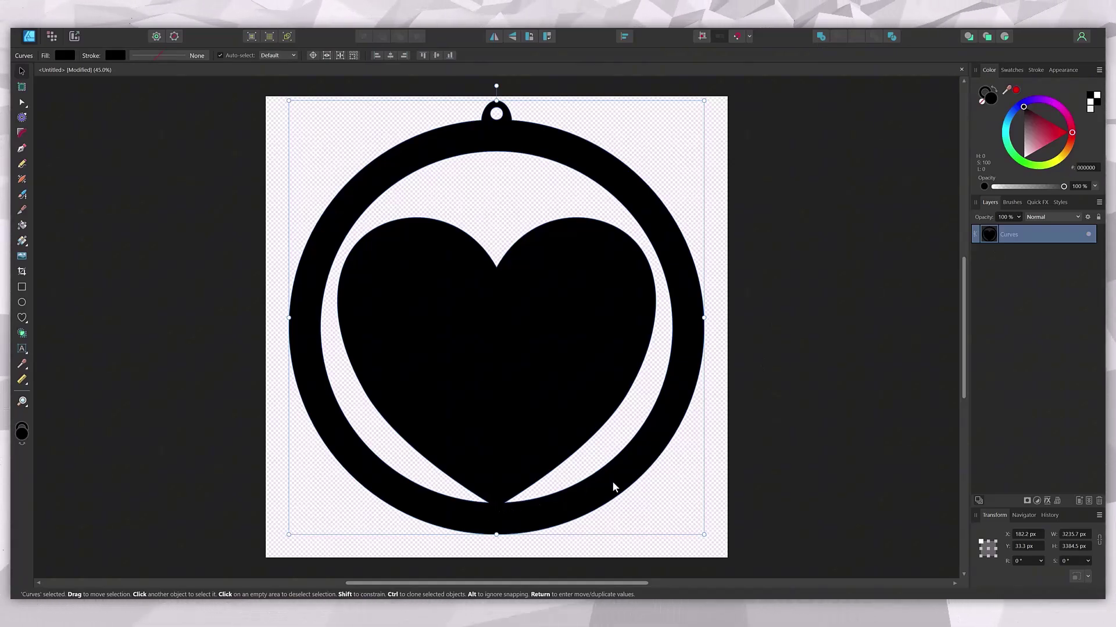
key(ctrl+a)
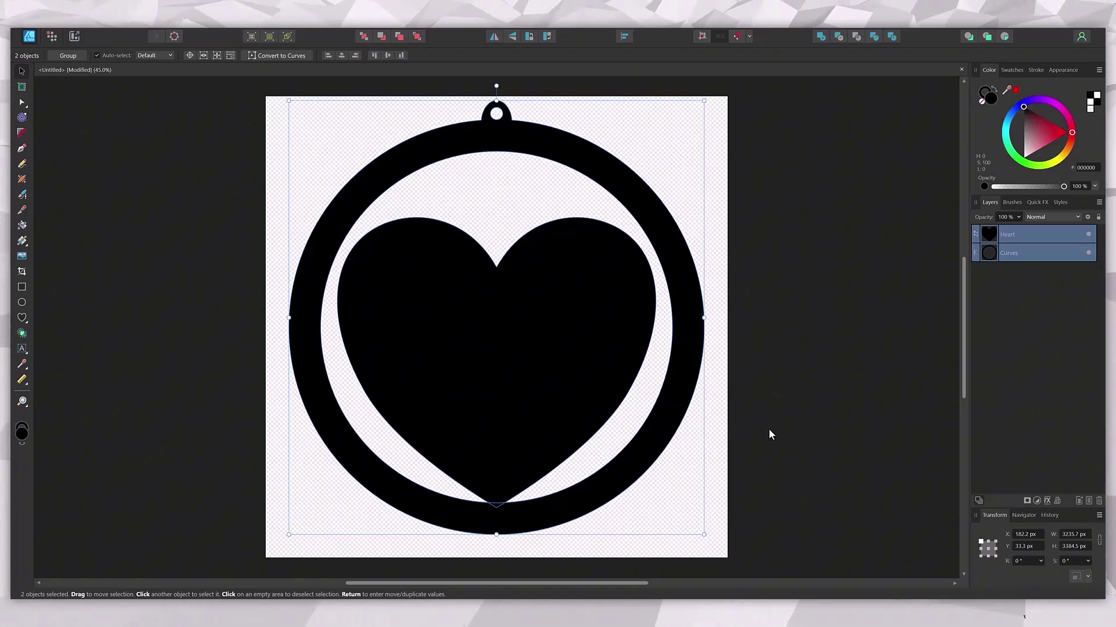
- Nudge the heart down about 28 px so its tip sinks deeper into the ring, and merge both shapes with the Add operation
click(770, 431)
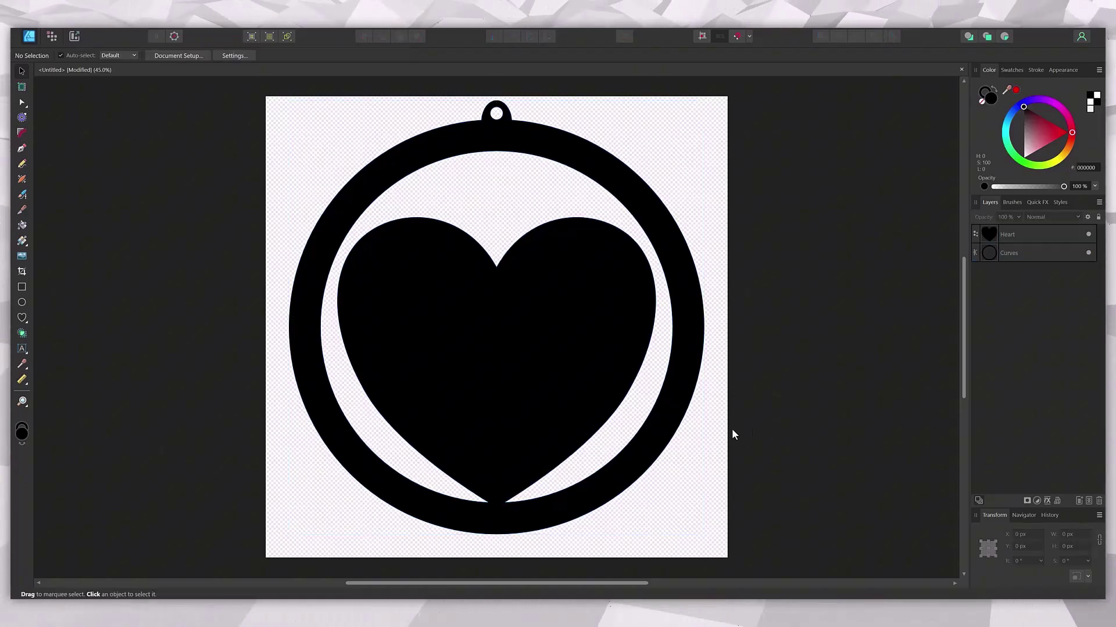
click(502, 409)
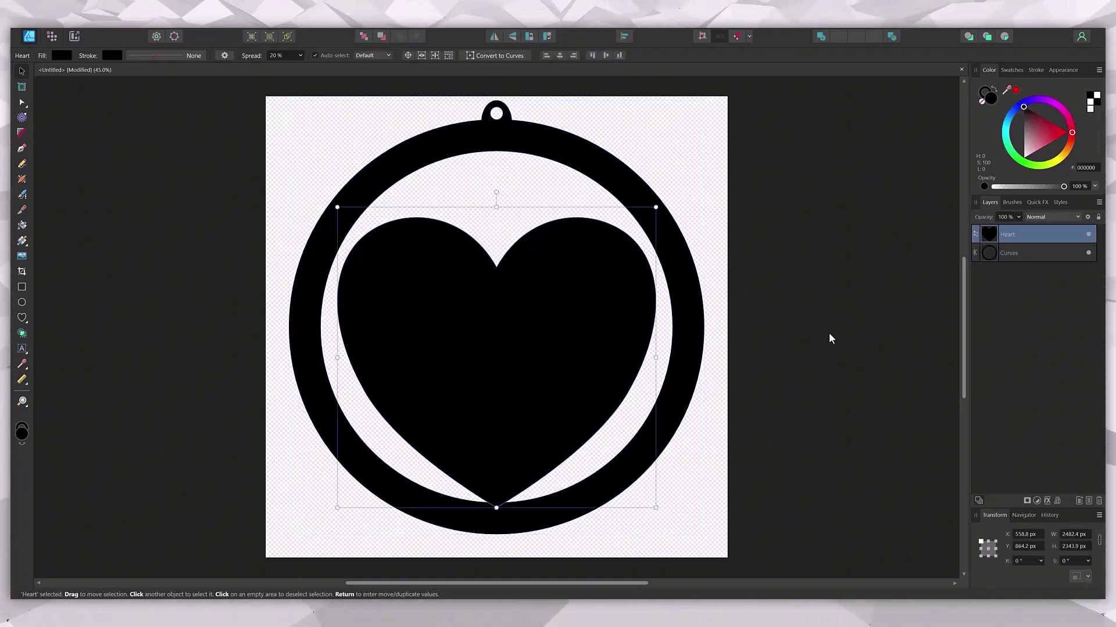
key(Down)
key(Down)
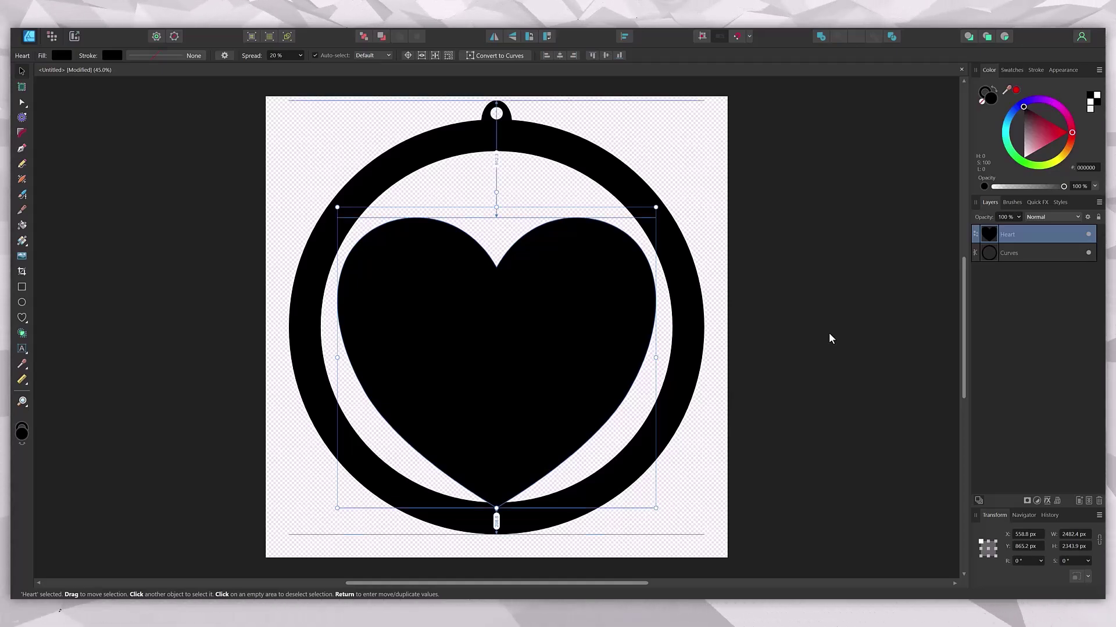
key(Down)
key(Down)
key(Down)
key(Down)
key(Down)
key(Down)
key(Down)
key(Down)
key(Down)
key(Down)
key(Down)
key(Down)
key(Down)
key(Down)
key(Down)
key(Down)
key(Down)
key(Down)
key(Down)
key(Down)
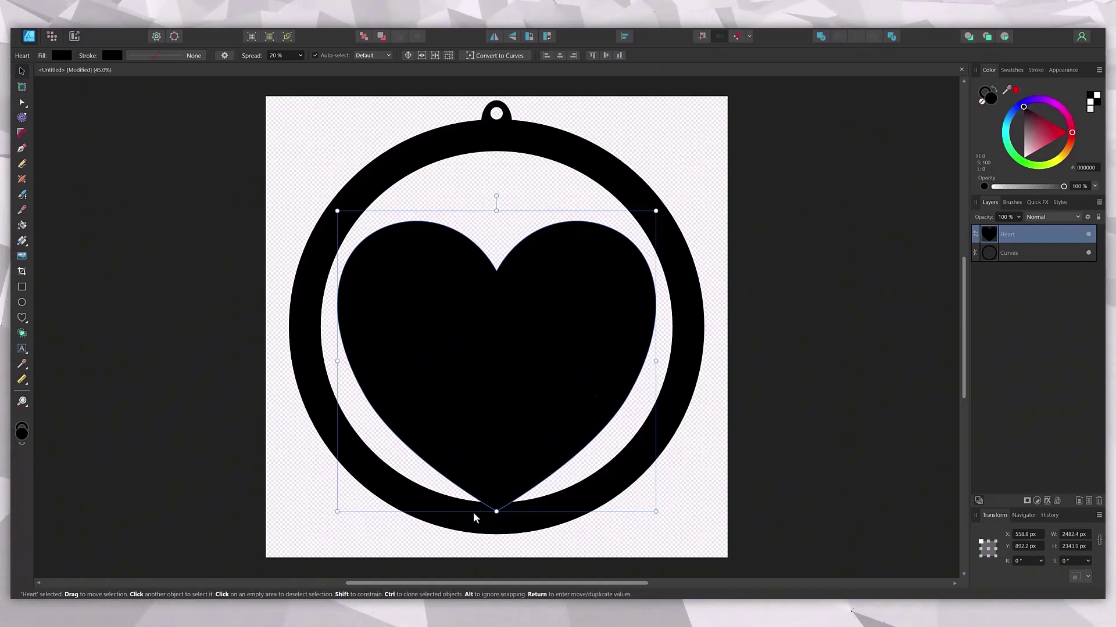
shift+click(695, 364)
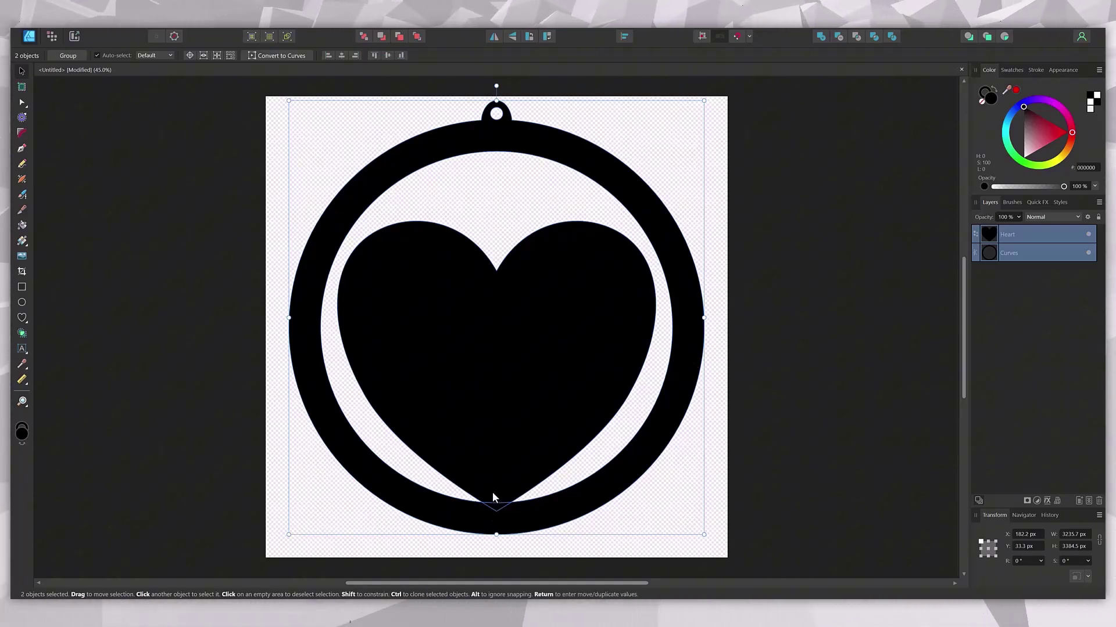
click(823, 36)
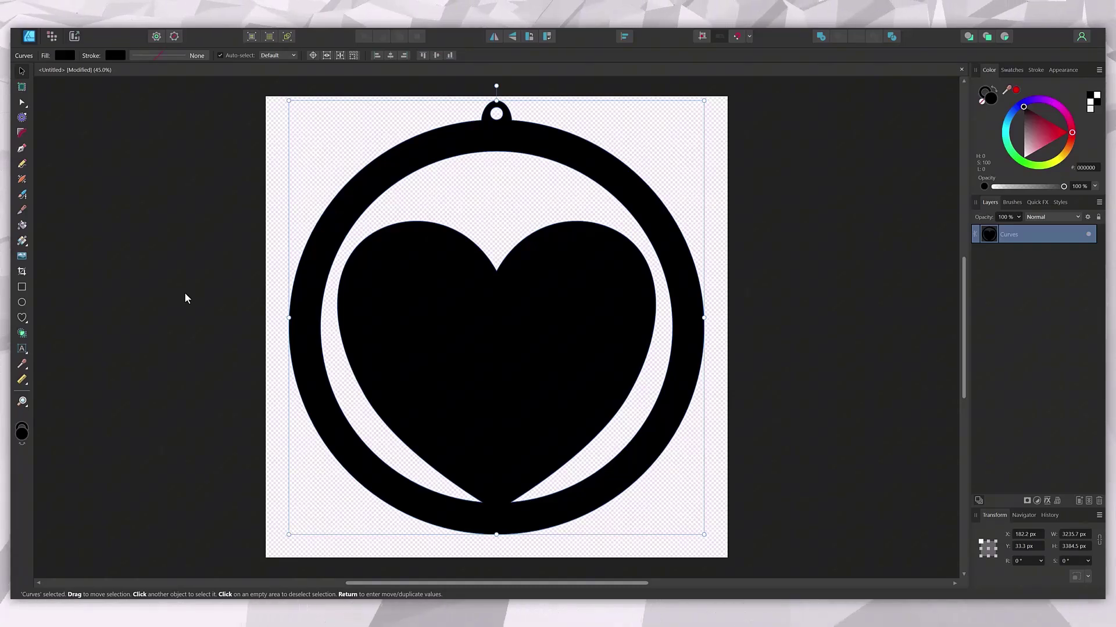
- Add a new layer and create white artistic text across the heart with the family name in possessive form
key(ctrl+shift+n)
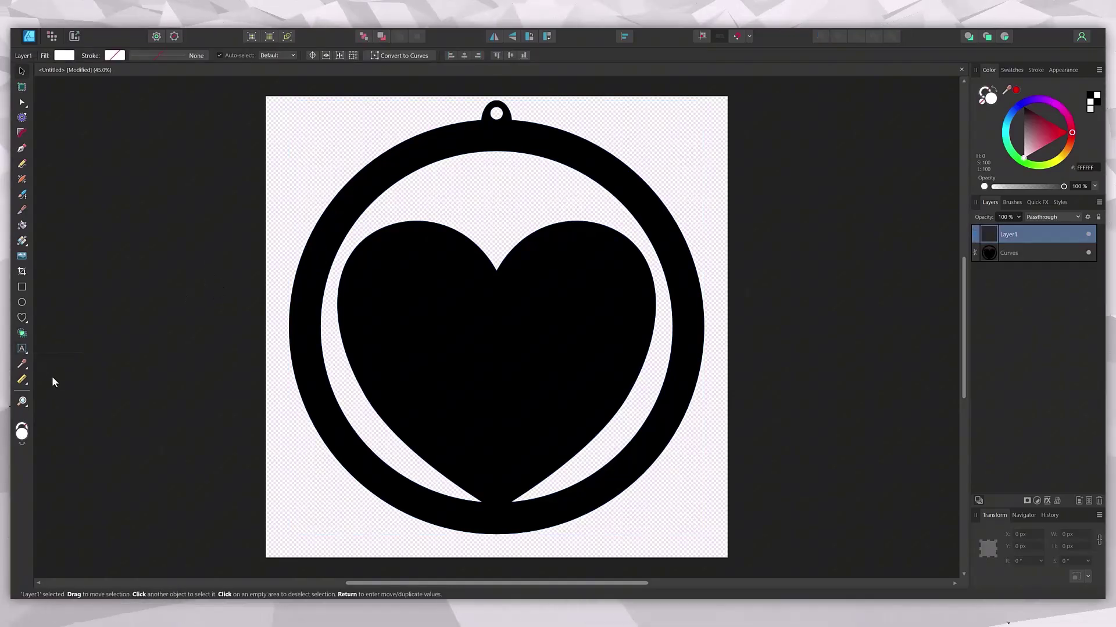
click(22, 349)
drag(306, 250, 343, 373)
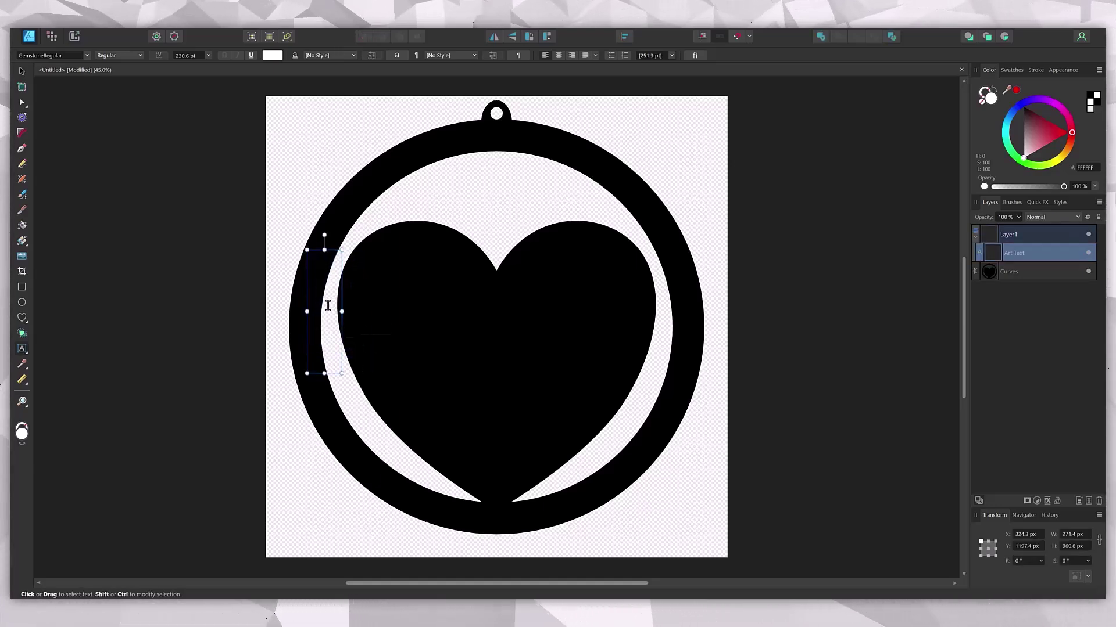
text(Osborn's)
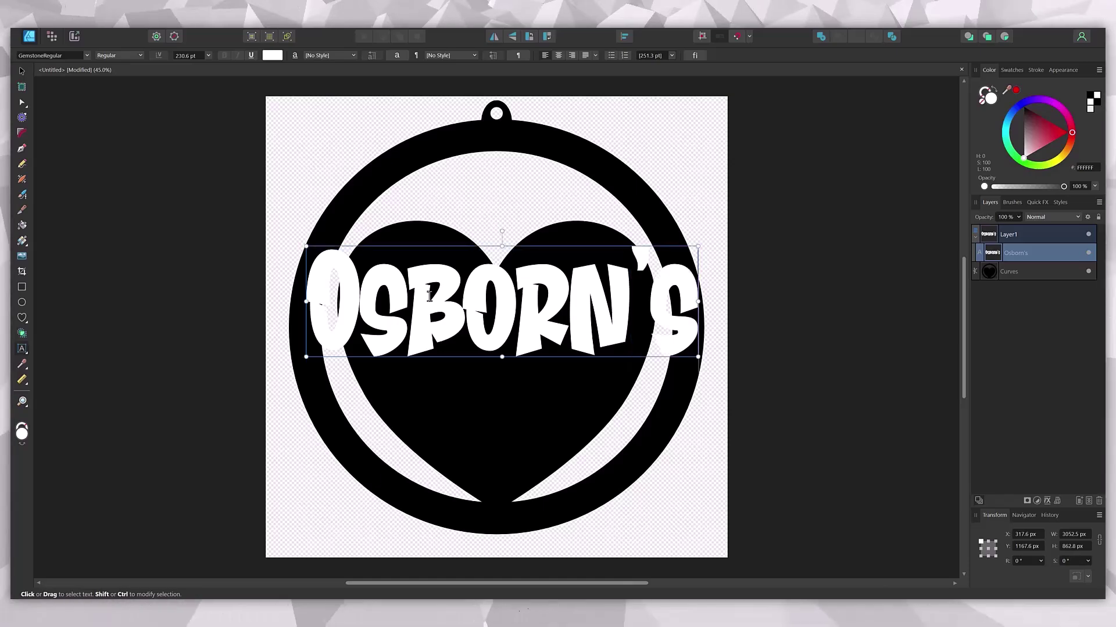
- Change the font of the whole family name text to JT Camila
key(ctrl+a)
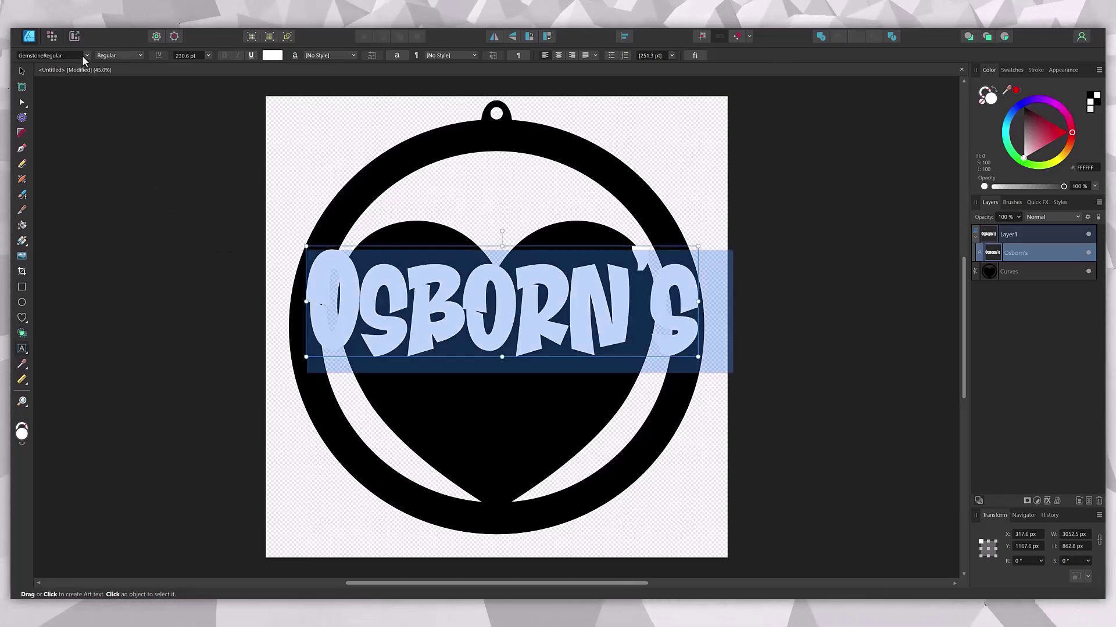
click(87, 56)
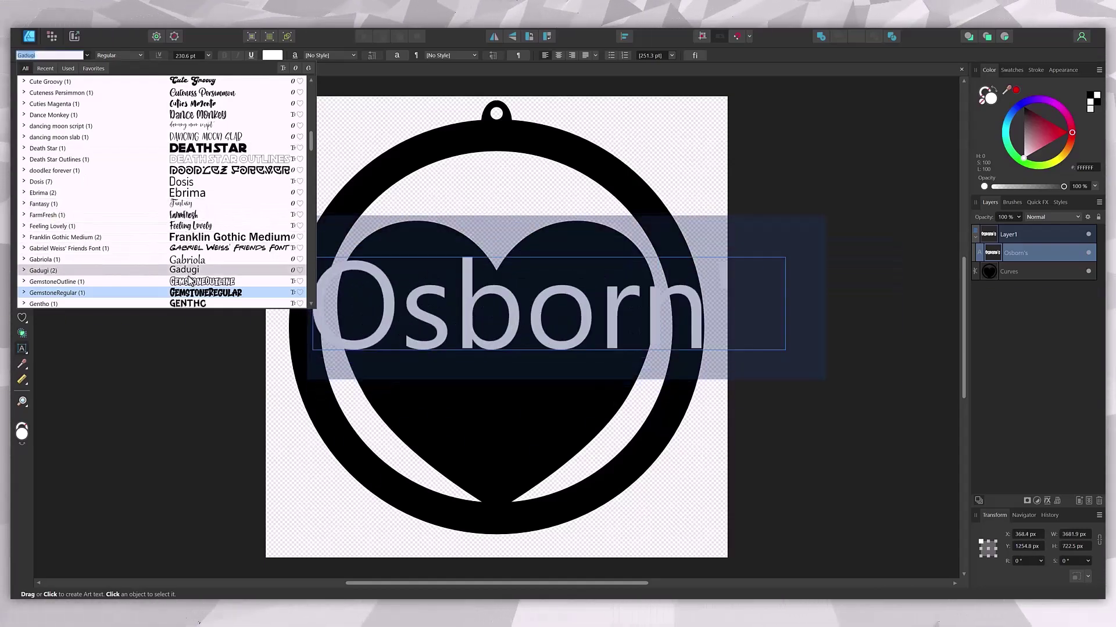
scroll(188, 278, down, 3)
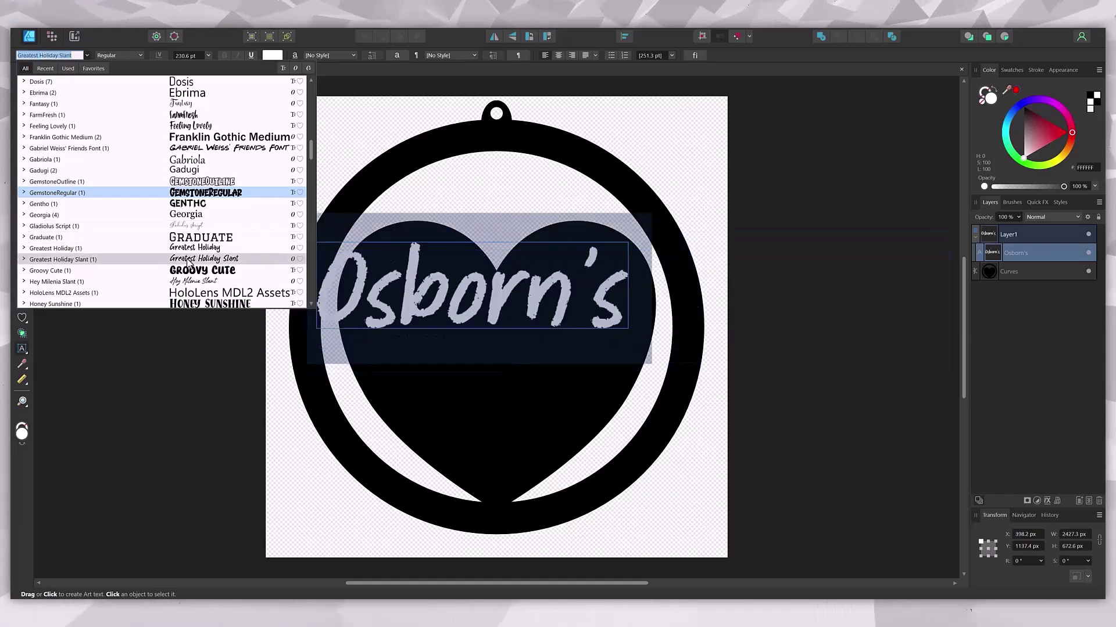
scroll(198, 232, down, 8)
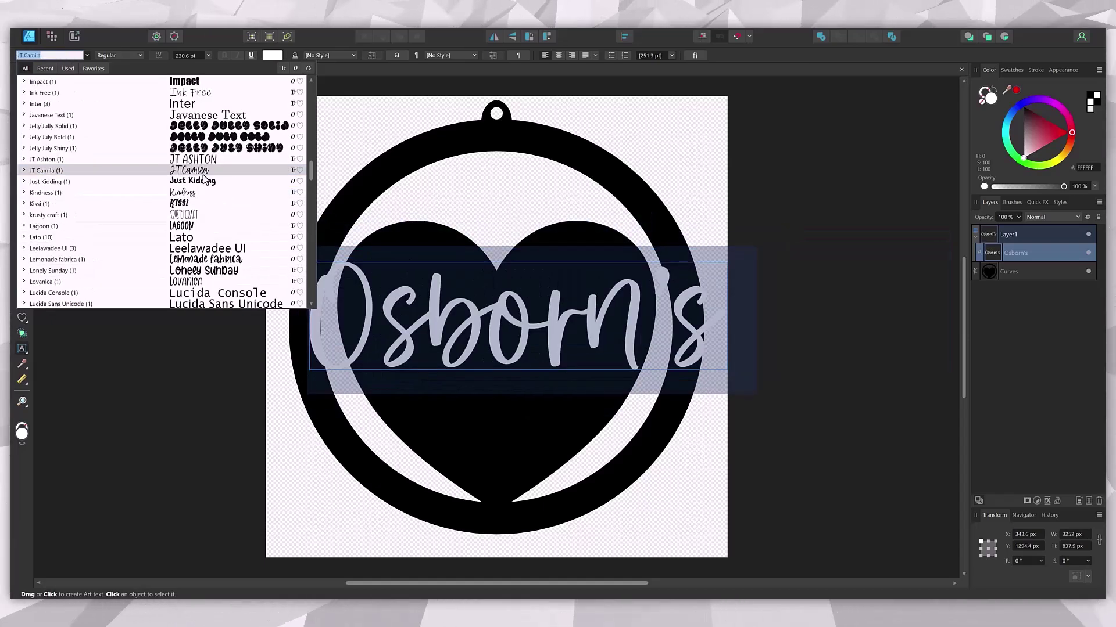
click(204, 175)
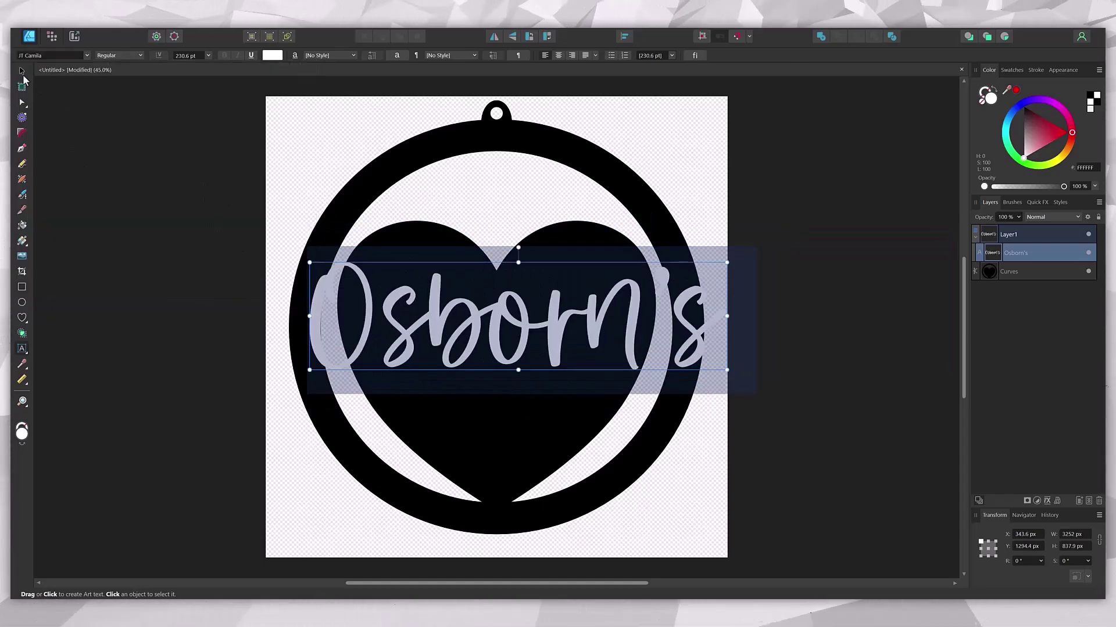
- Scale the family name down proportionally to about 2310 px wide and place it within the upper half of the heart
click(22, 71)
drag(310, 262, 438, 302)
drag(613, 354, 530, 335)
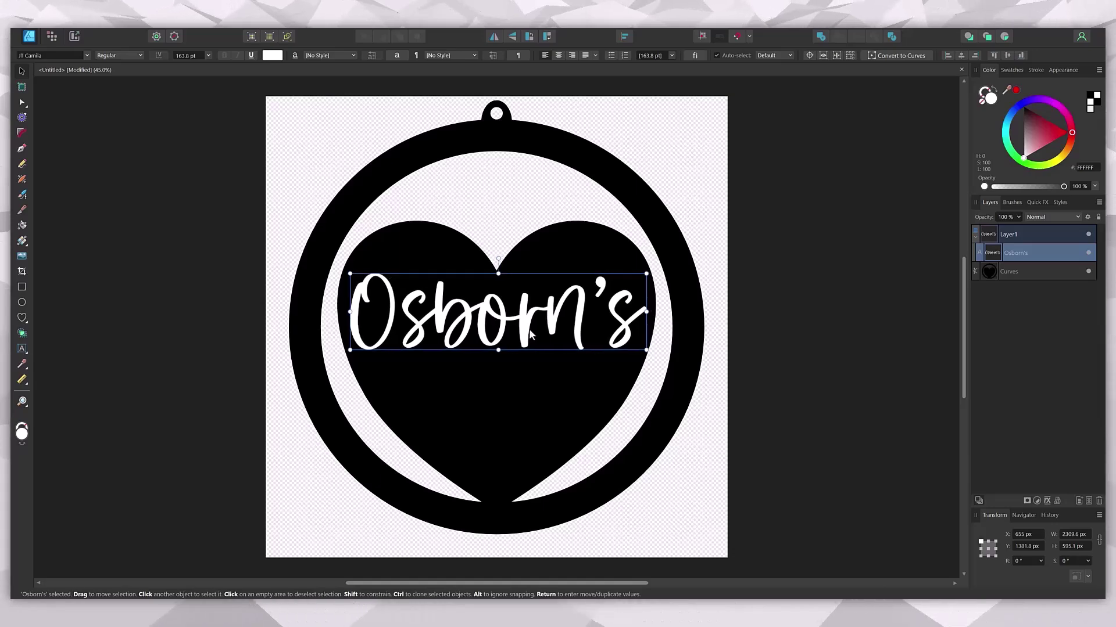
- Centre the family name horizontally on the merged ring and heart shape
click(624, 36)
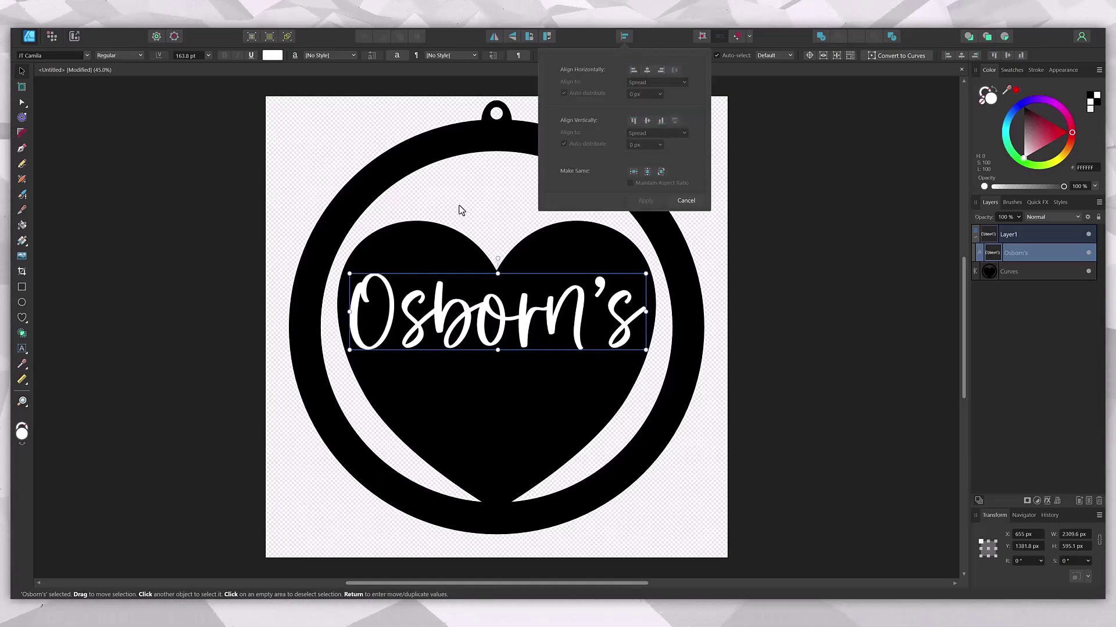
drag(311, 77, 803, 556)
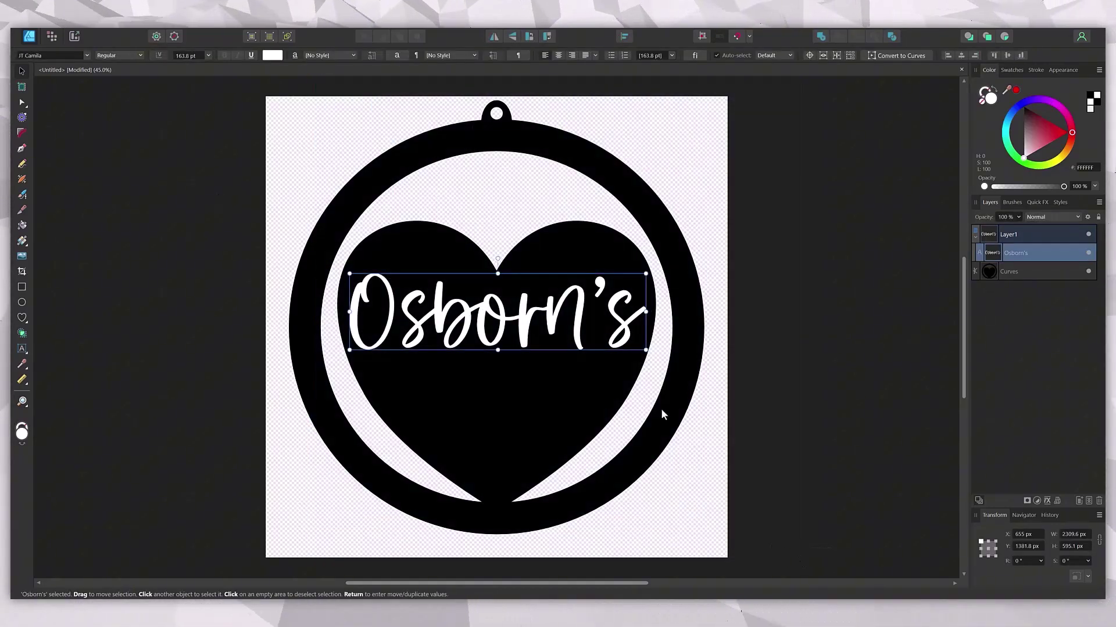
shift+click(571, 167)
click(624, 36)
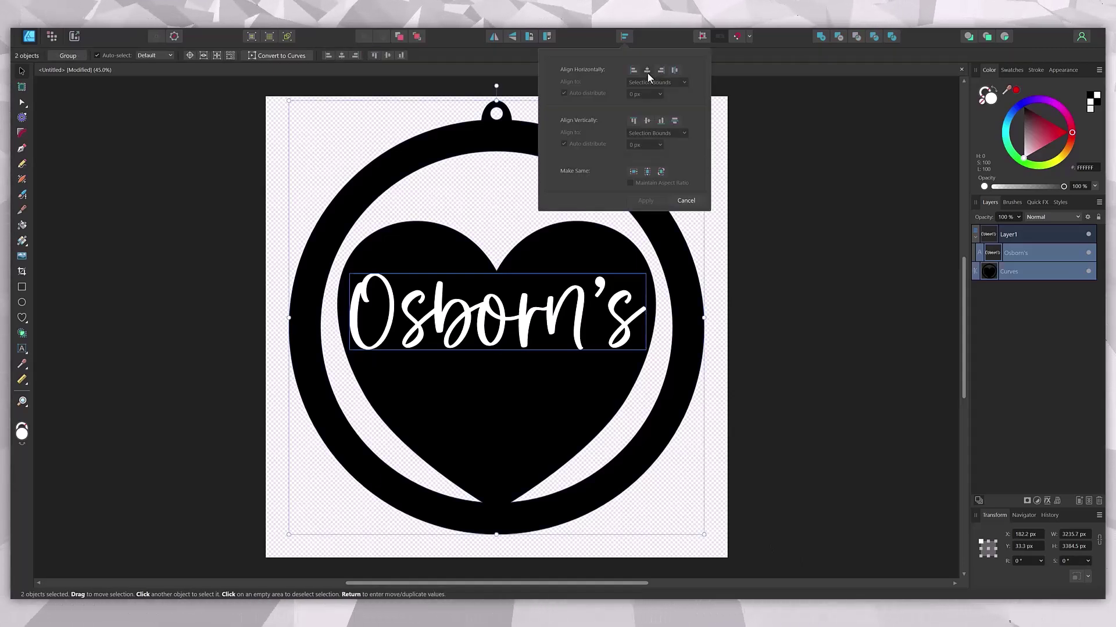
click(647, 71)
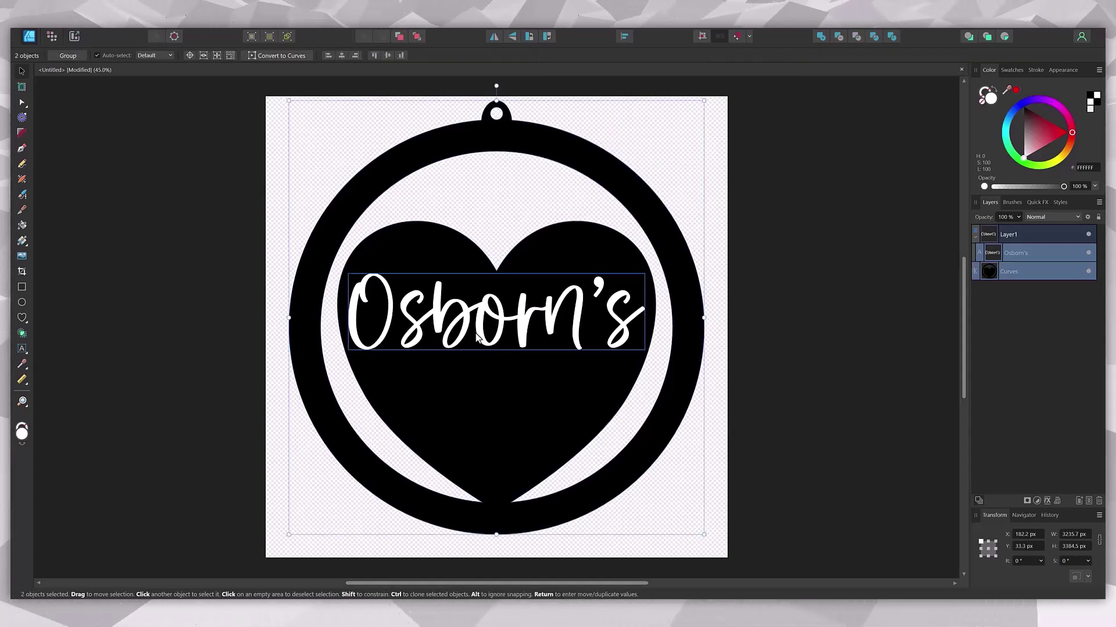
- Add a smaller white artistic text reading "Est. 2010" at about 69 pt below the family name
click(81, 352)
click(22, 349)
drag(388, 359, 395, 398)
key(Escape)
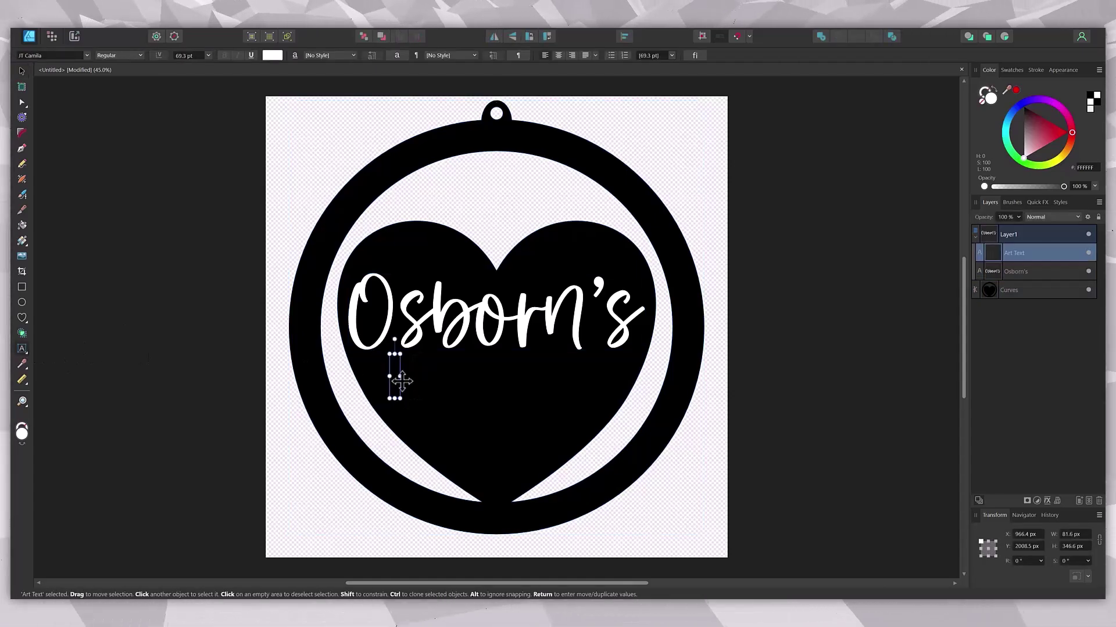
click(401, 382)
text(Es)
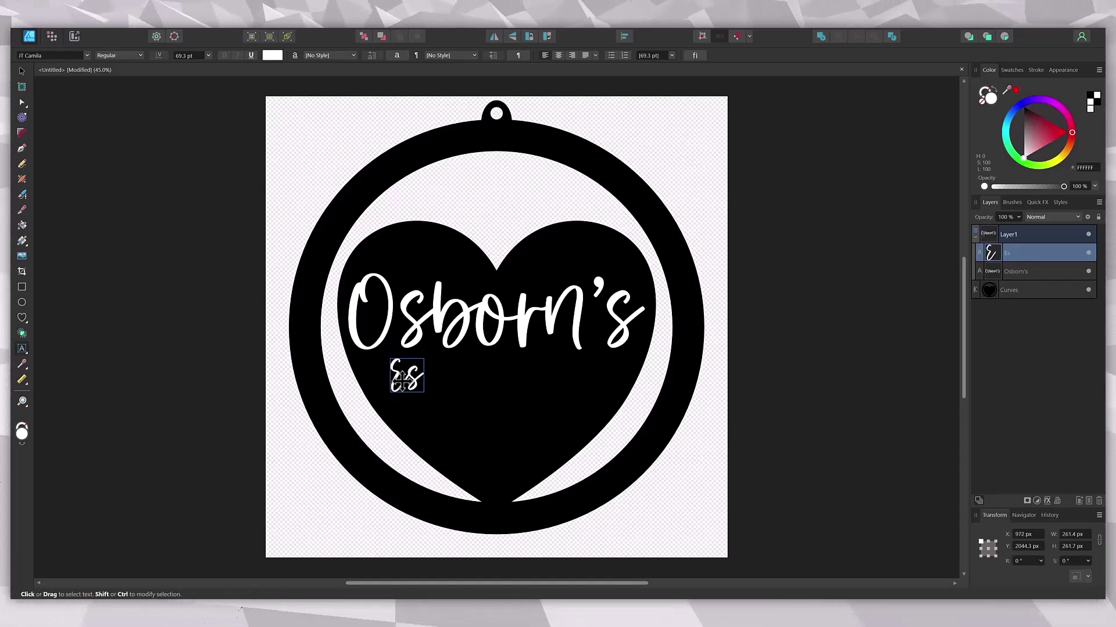
text(t. 2010)
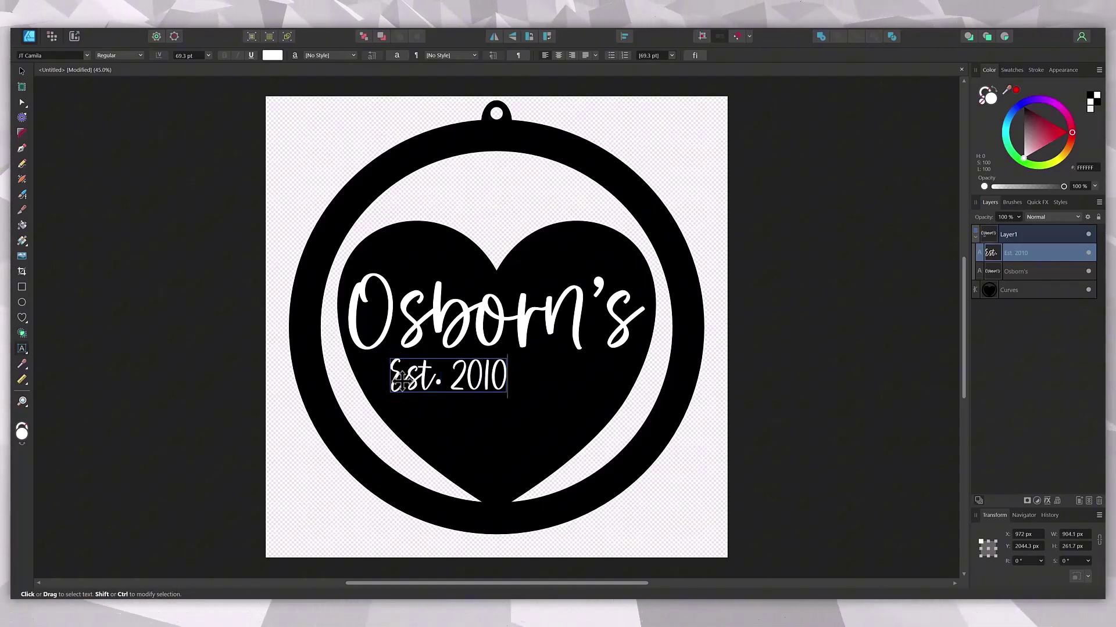
key(Escape)
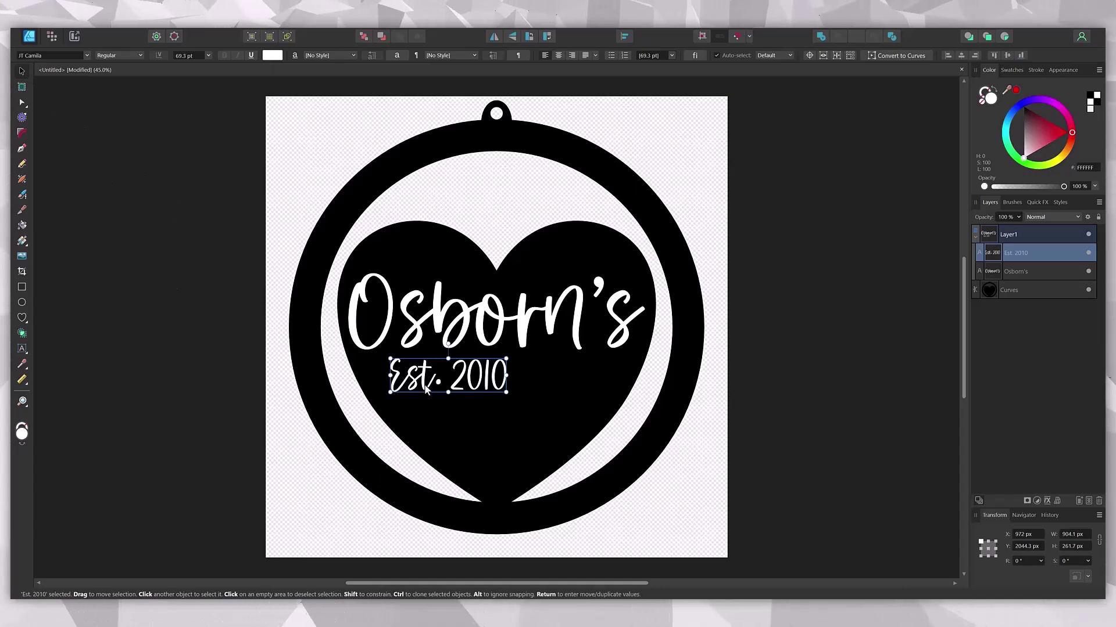
- Set the "Est. 2010" text in the Javanese Text font and position it below the family name near the heart's middle
drag(457, 375, 471, 377)
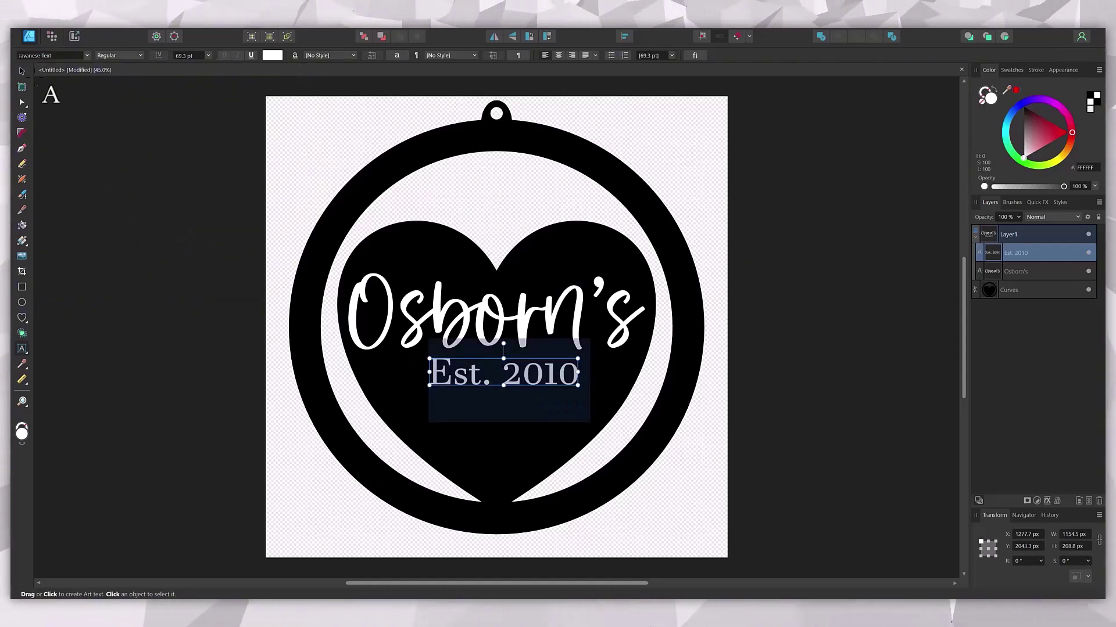
click(22, 71)
drag(513, 383, 504, 382)
drag(504, 383, 531, 375)
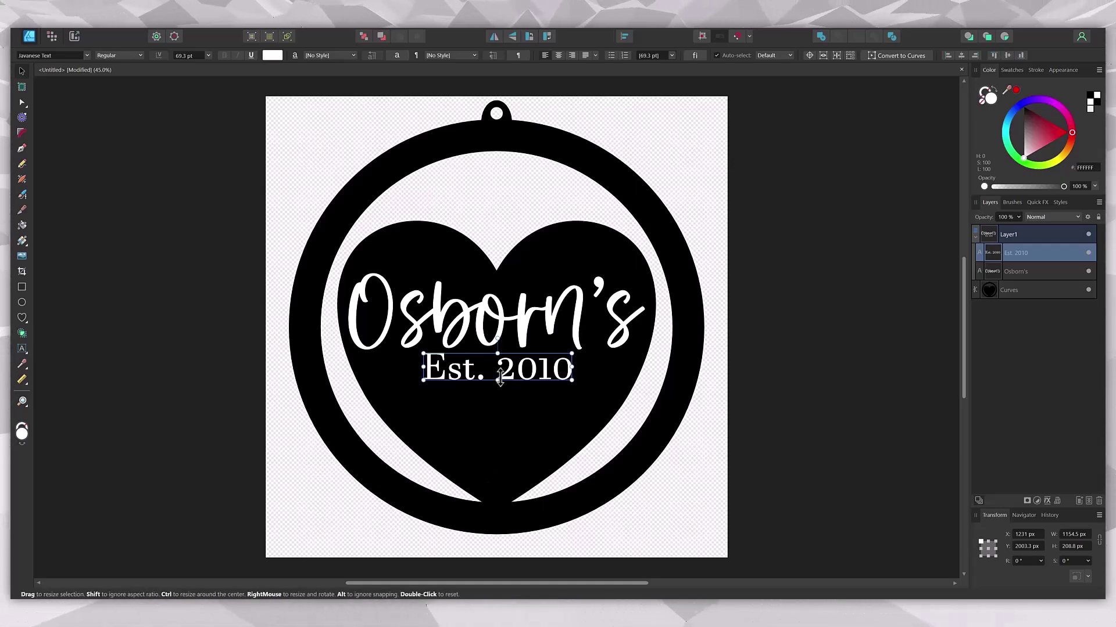
drag(507, 380, 506, 402)
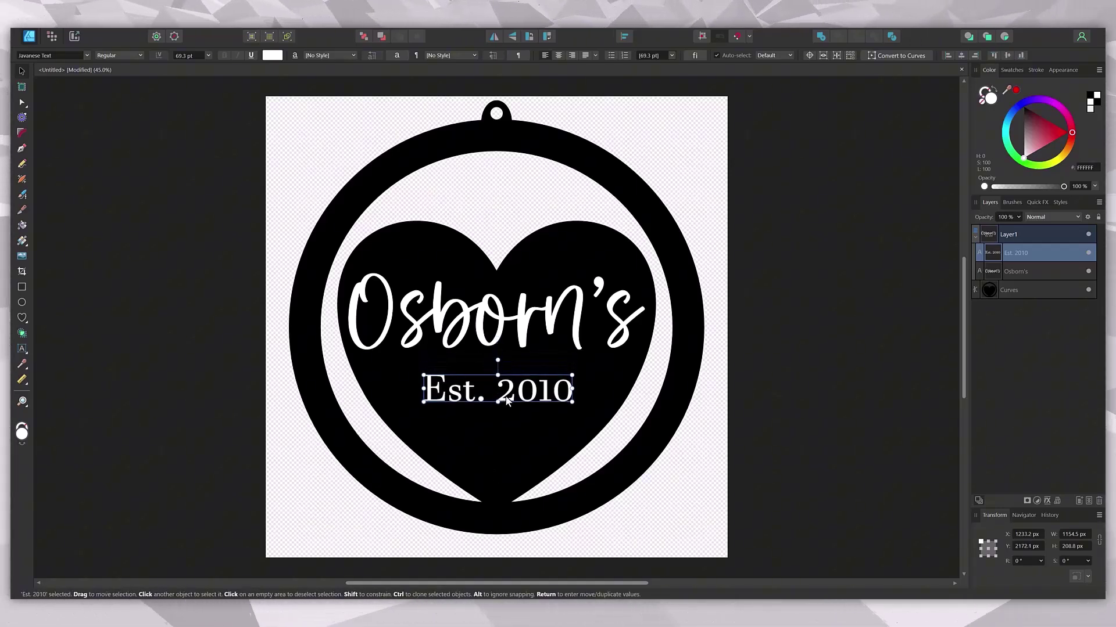
- Move the family name and the "Est. 2010" line down so they sit close together around the heart's middle
click(514, 334)
drag(504, 329, 506, 345)
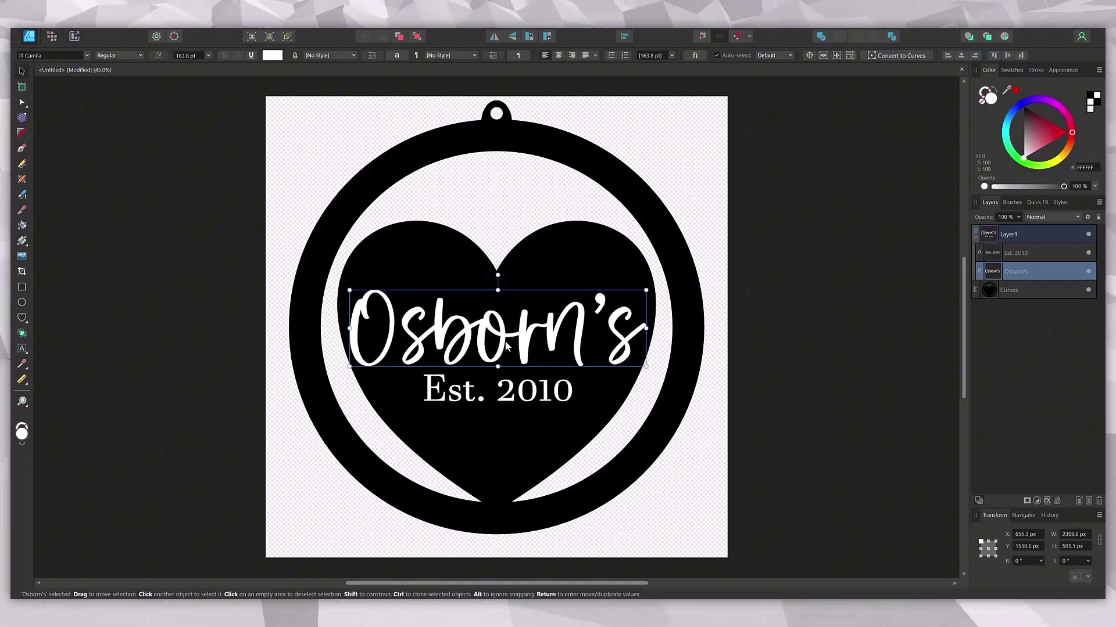
click(504, 398)
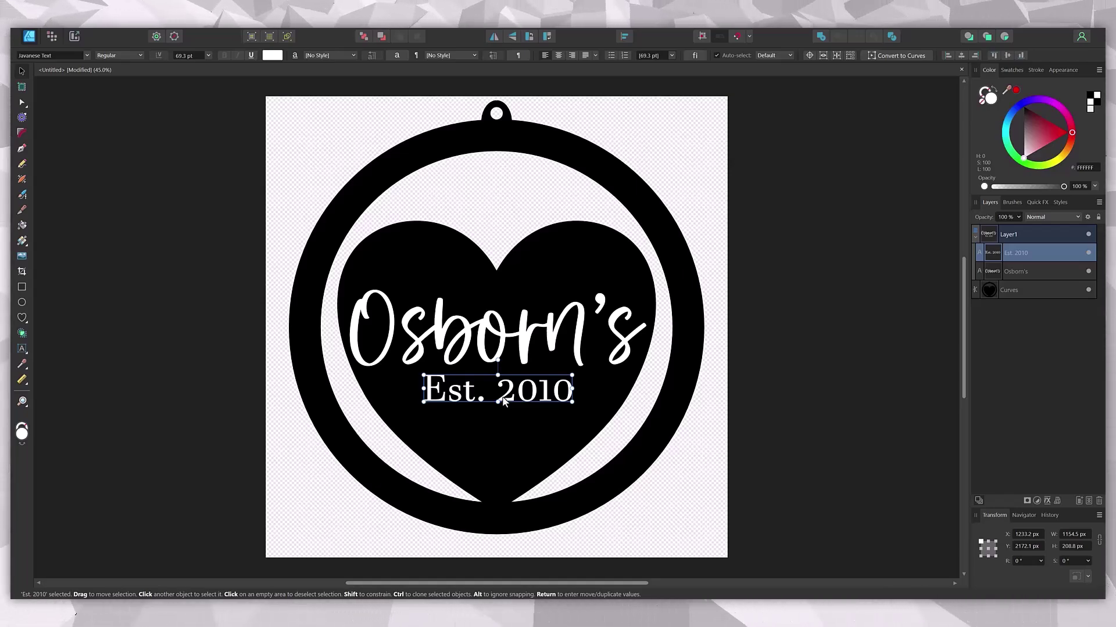
drag(504, 400, 504, 406)
click(499, 357)
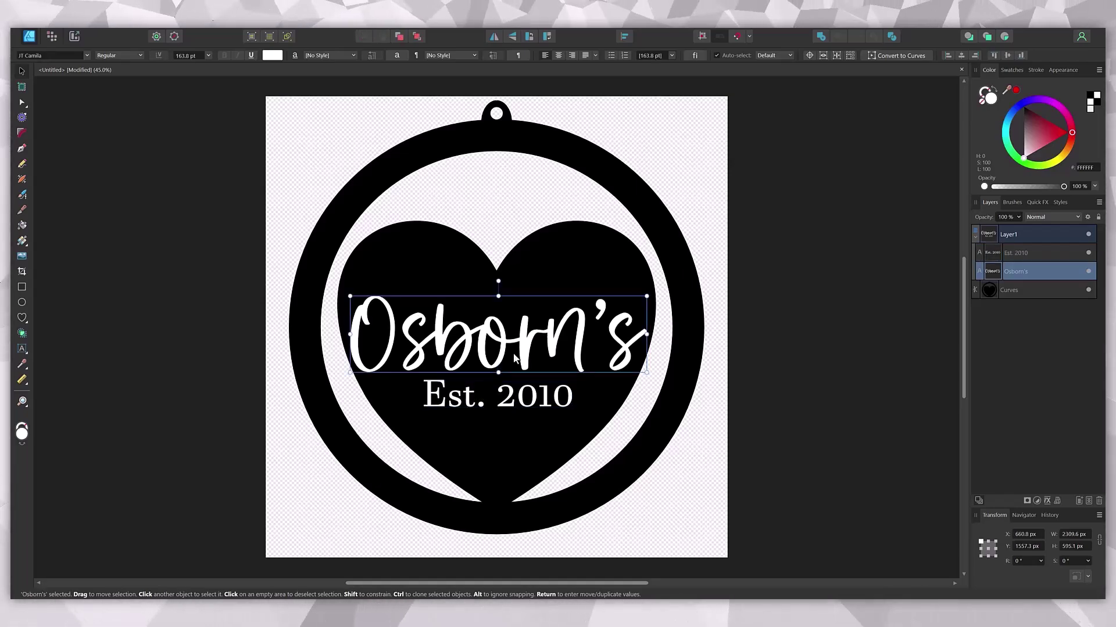
- Centre both text lines horizontally on each other and on the merged ring and heart shape
shift+click(505, 399)
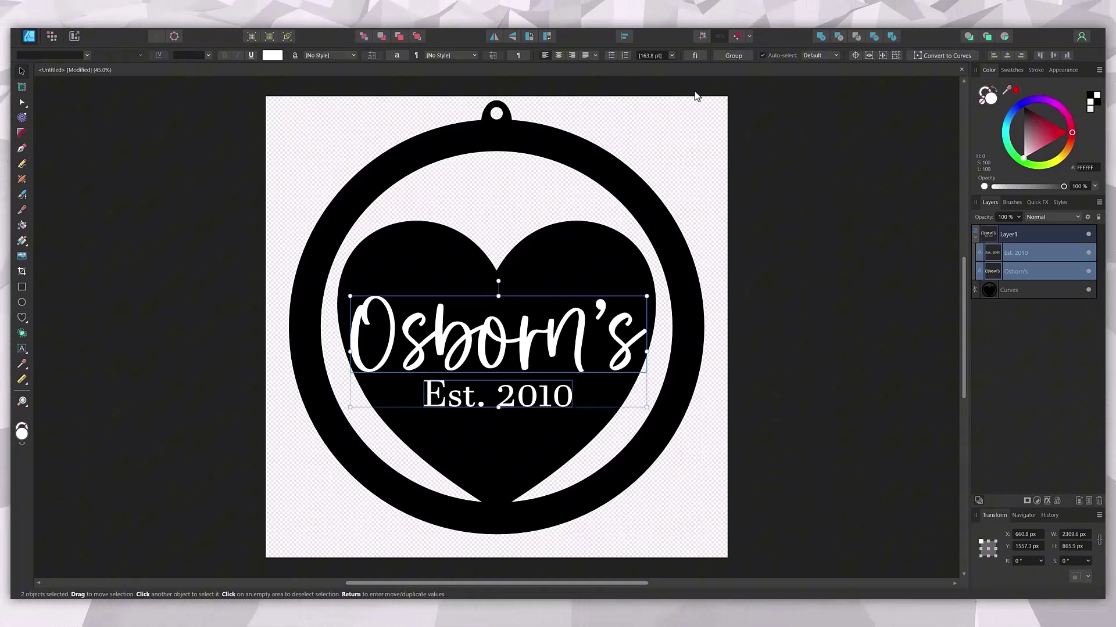
click(625, 36)
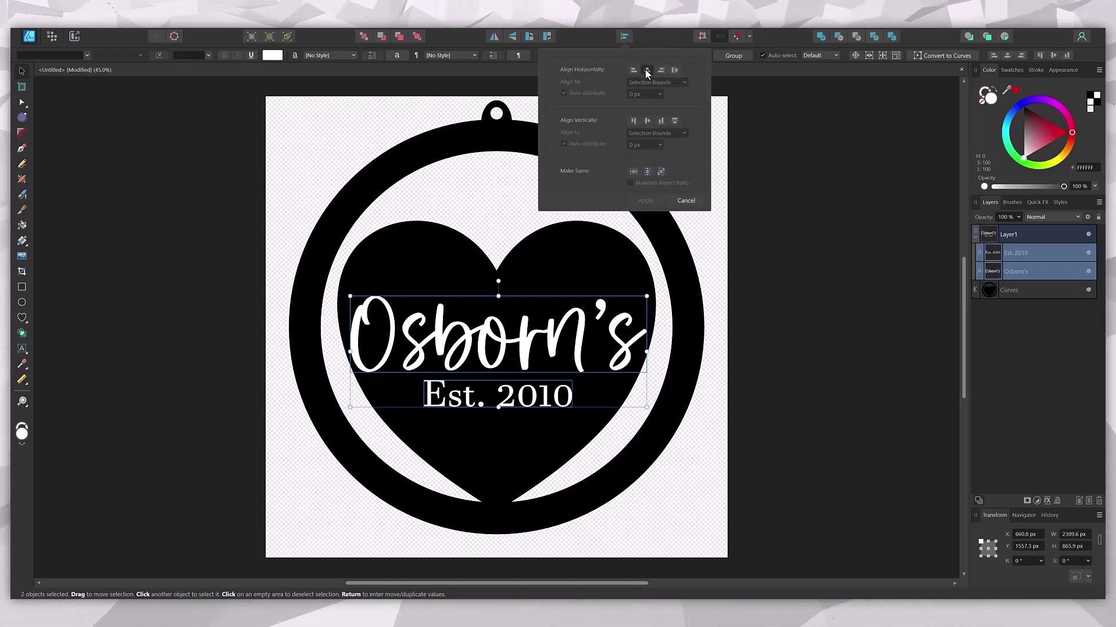
click(634, 199)
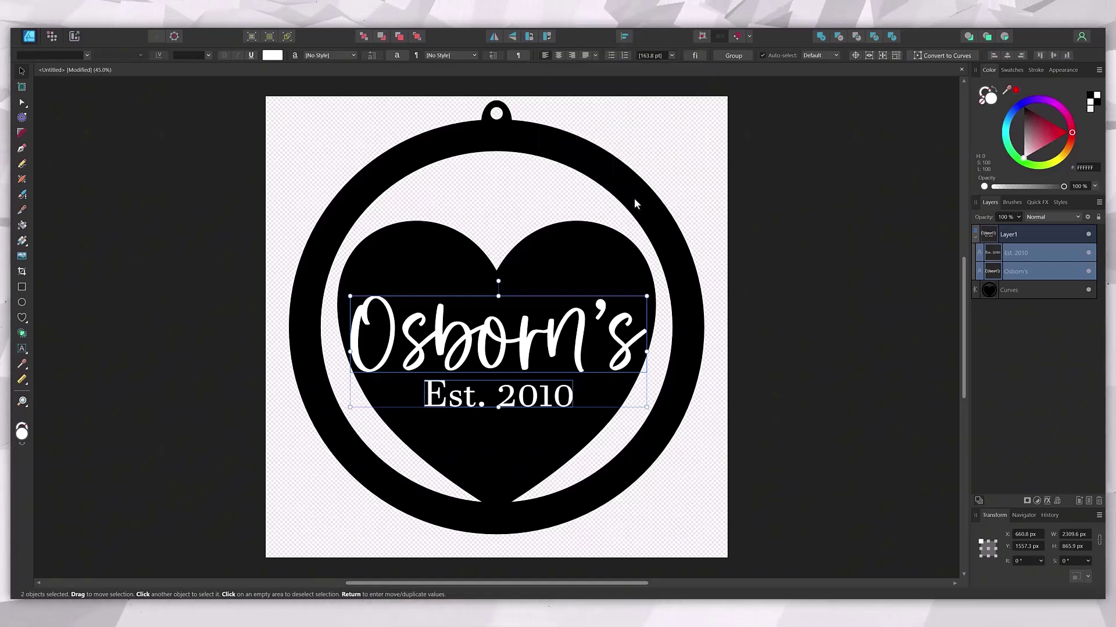
shift+click(504, 135)
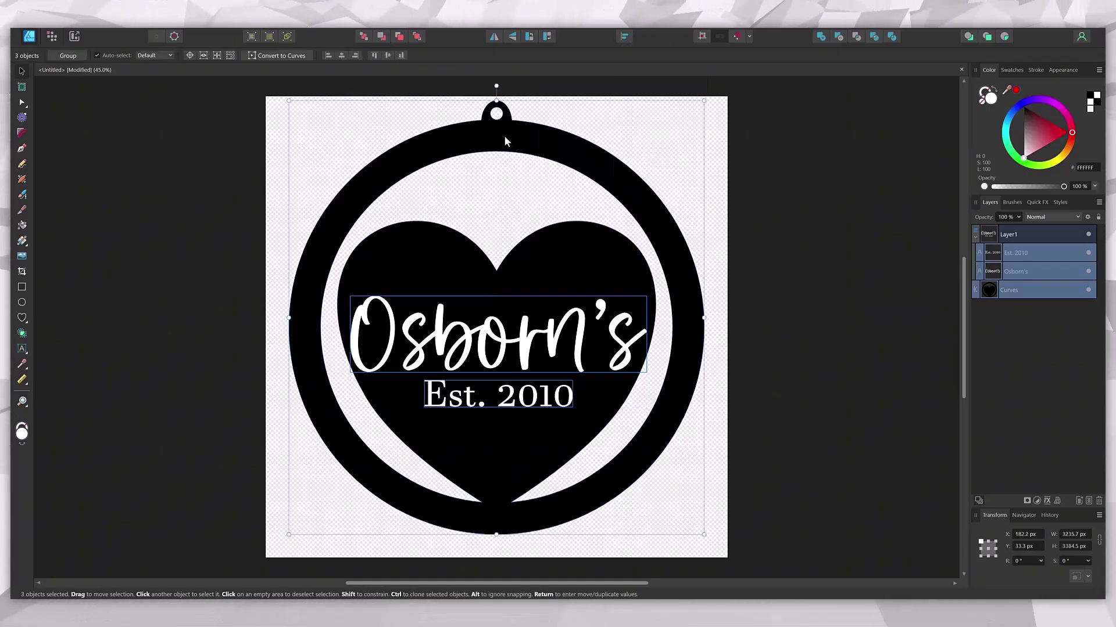
click(625, 36)
click(646, 69)
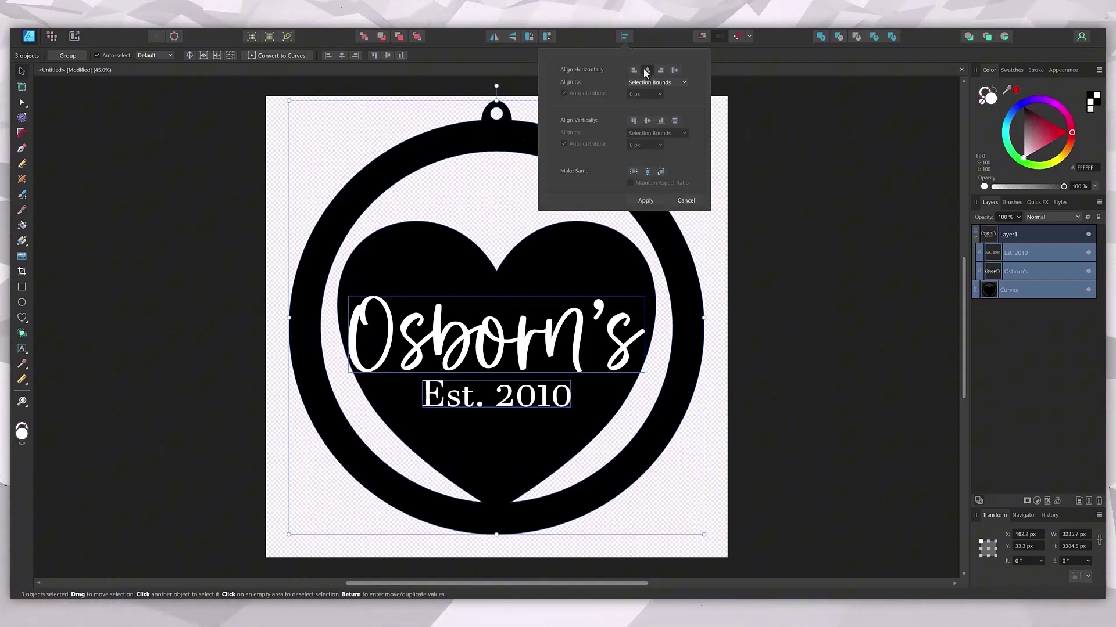
click(644, 200)
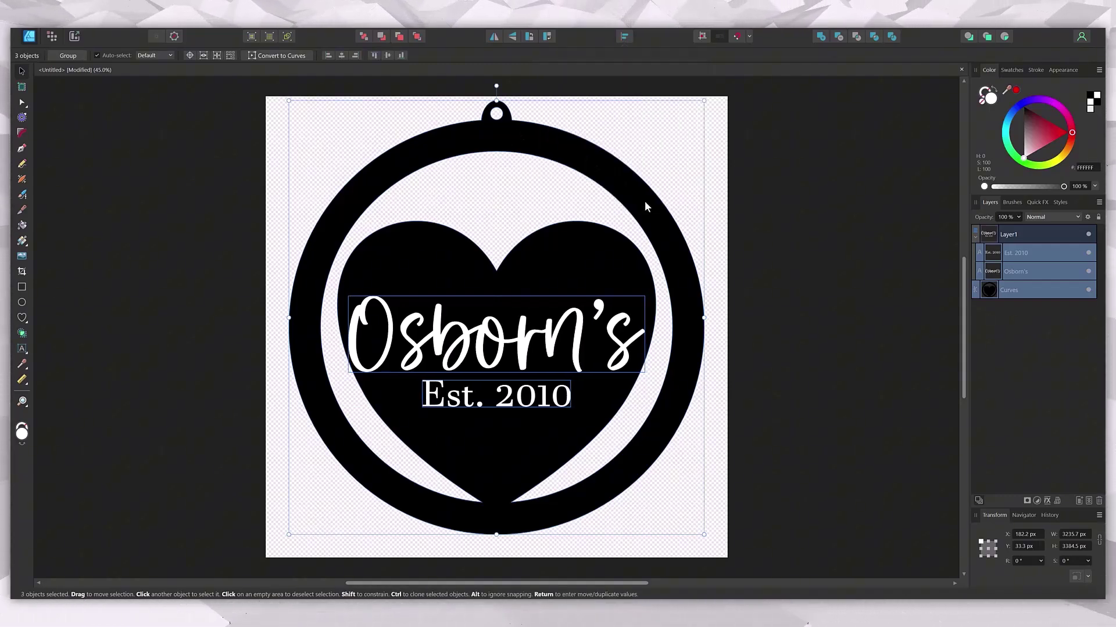
- Convert the family name text on the heart to curves
click(781, 366)
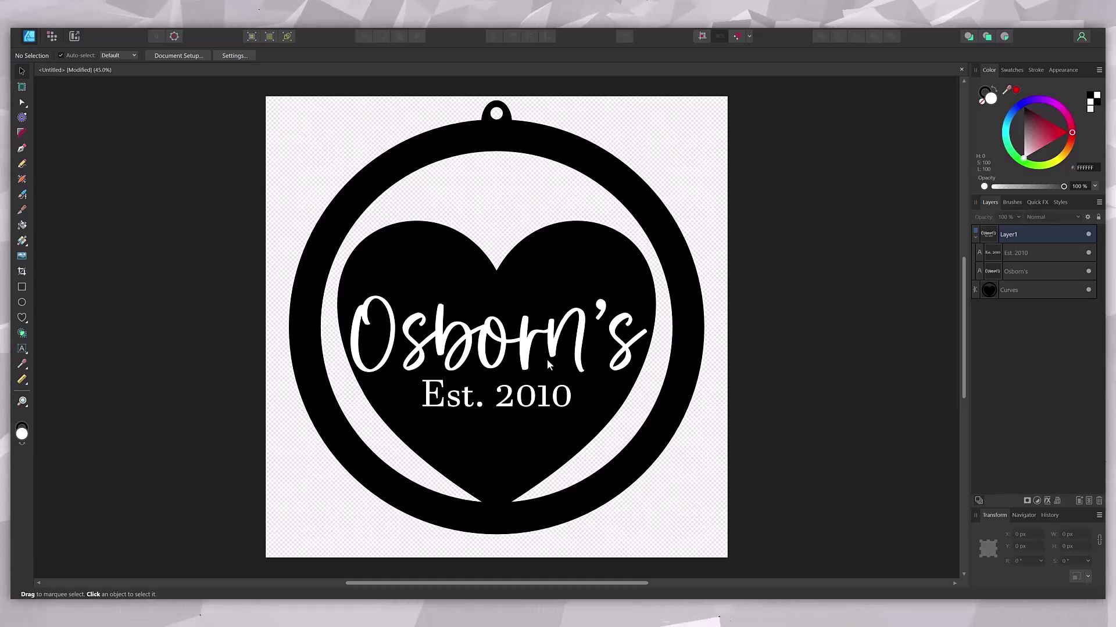
click(480, 345)
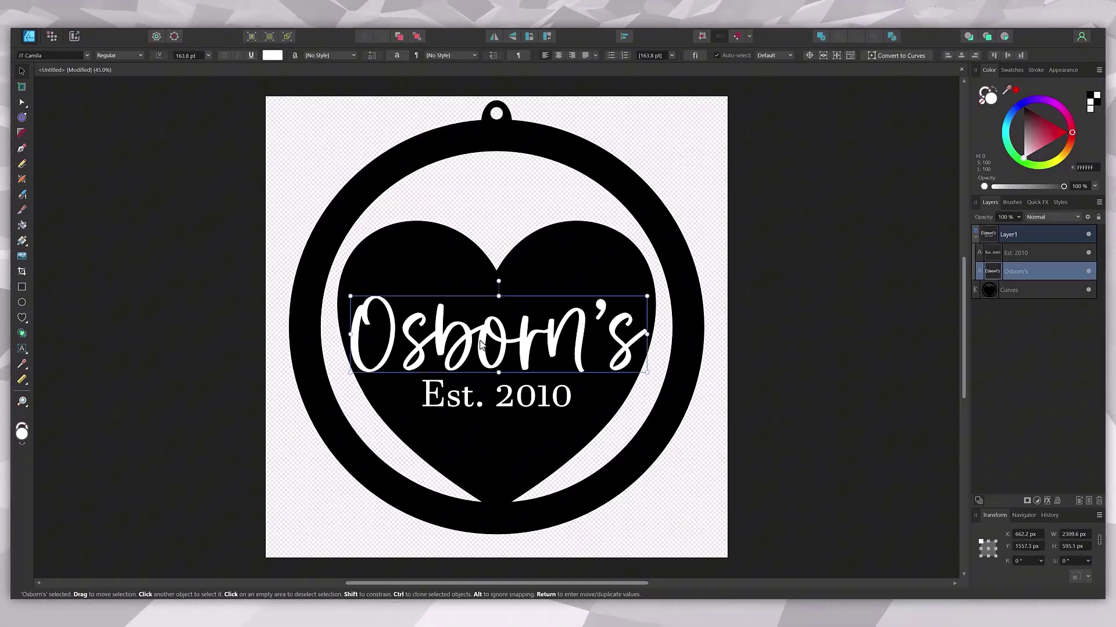
double_click(480, 345)
click(375, 340)
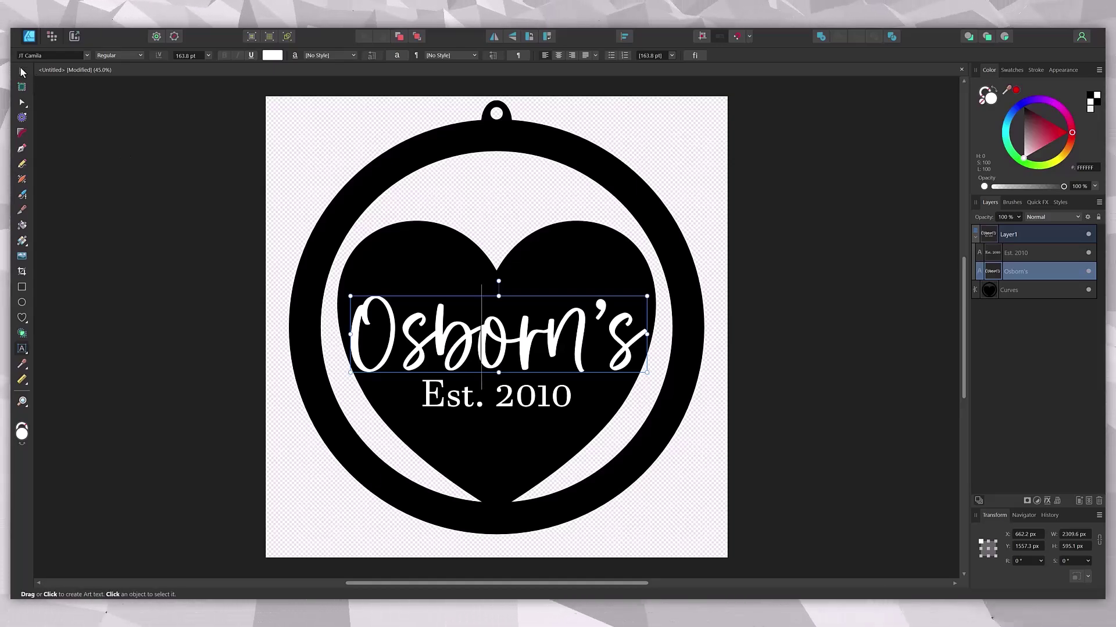
key(Escape)
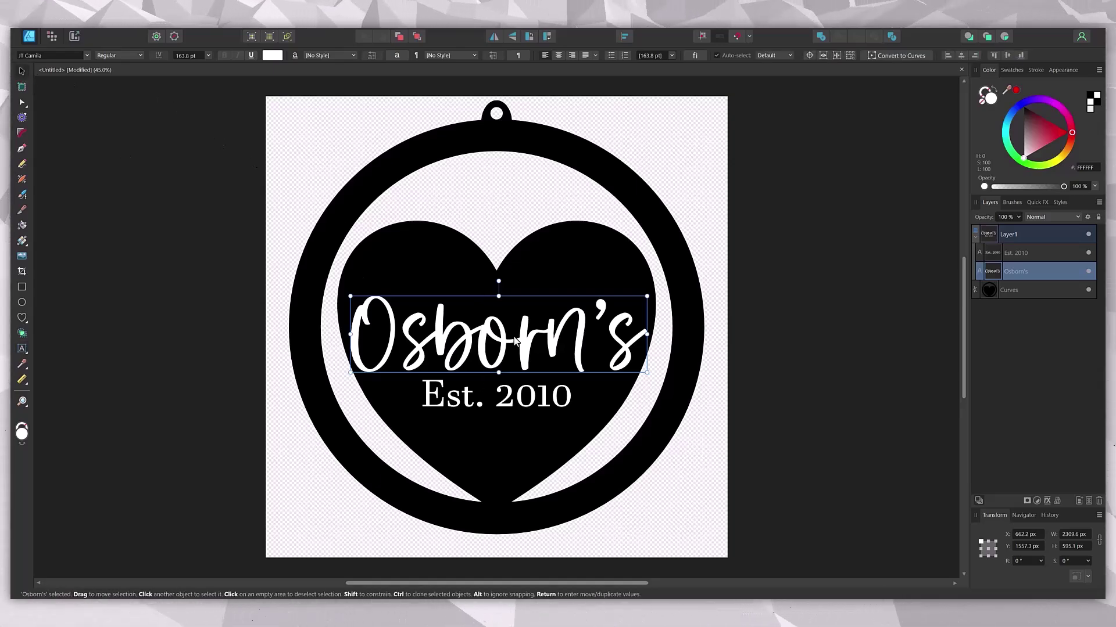
click(899, 55)
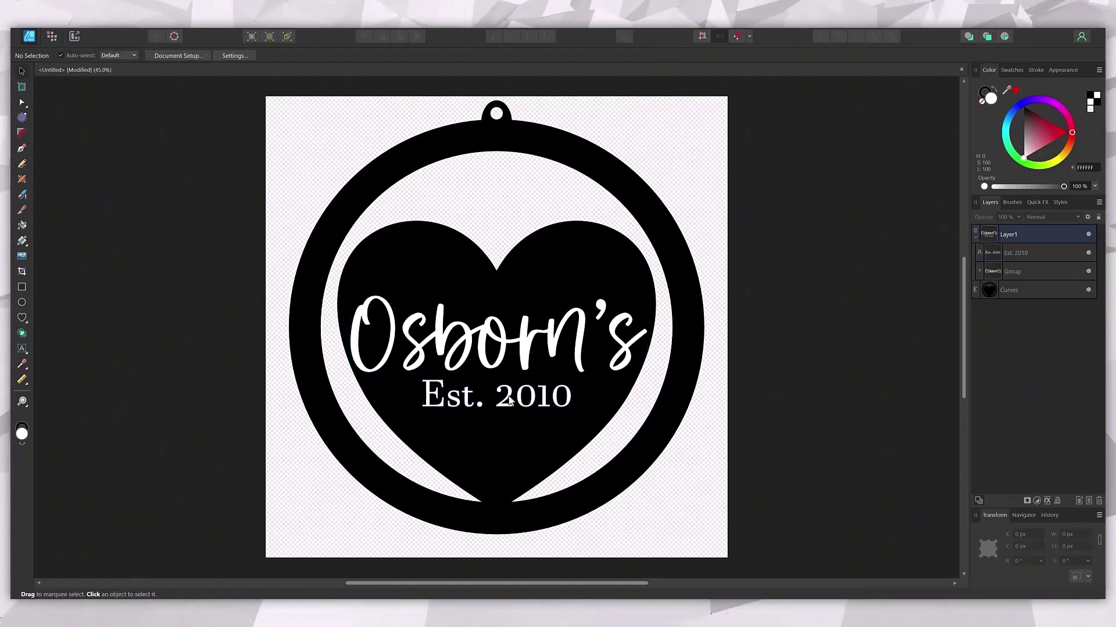
- Convert the "Est. 2010" text to curves and clear the selection
click(509, 400)
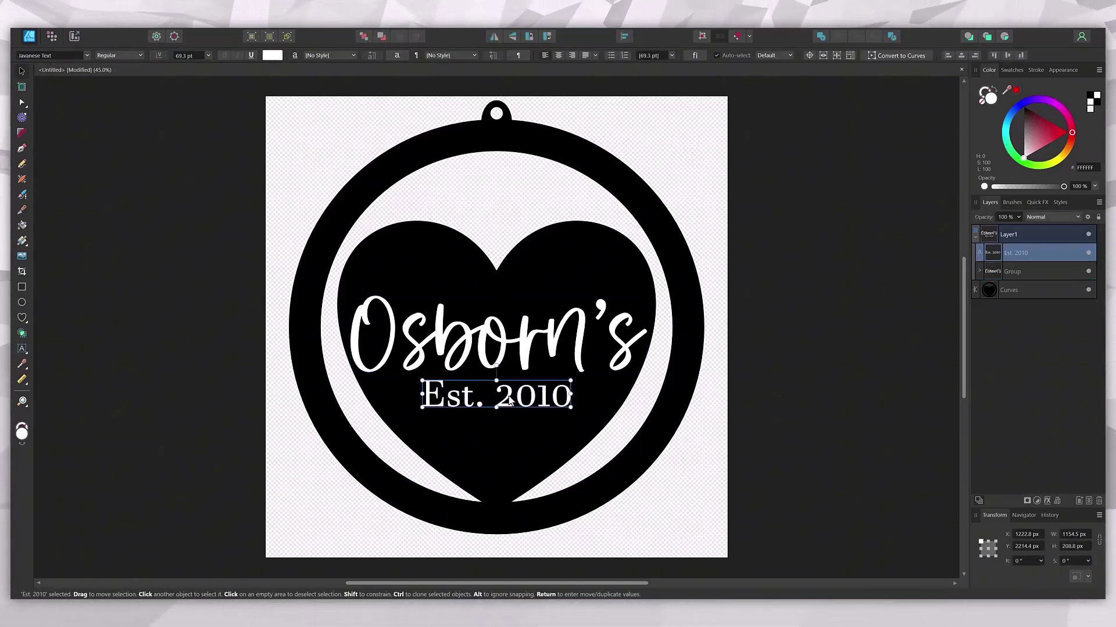
click(895, 55)
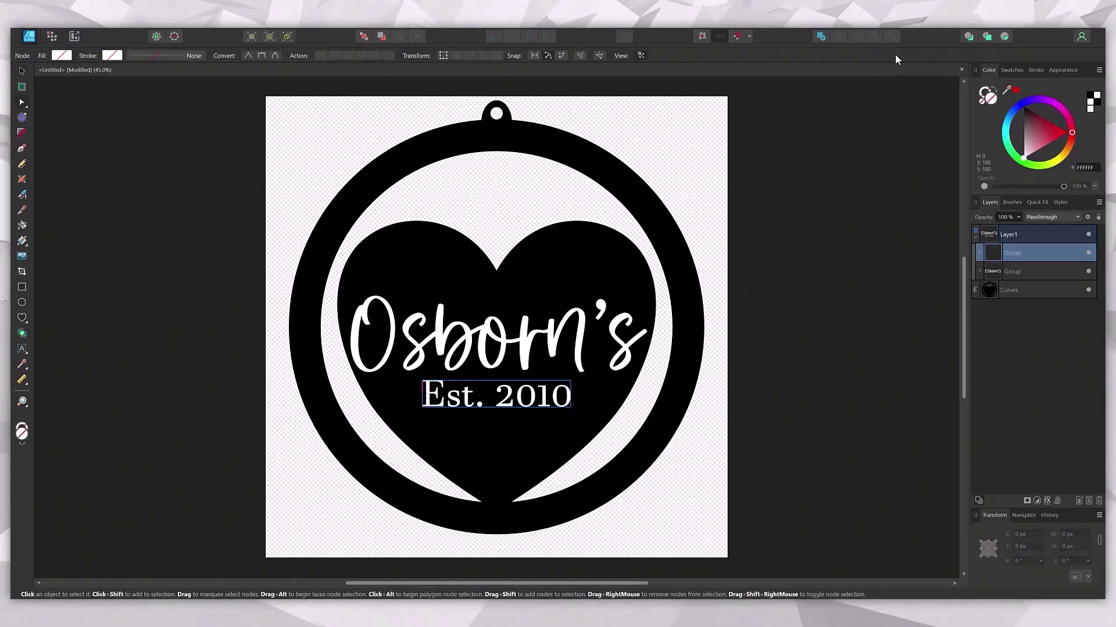
key(ctrl+d)
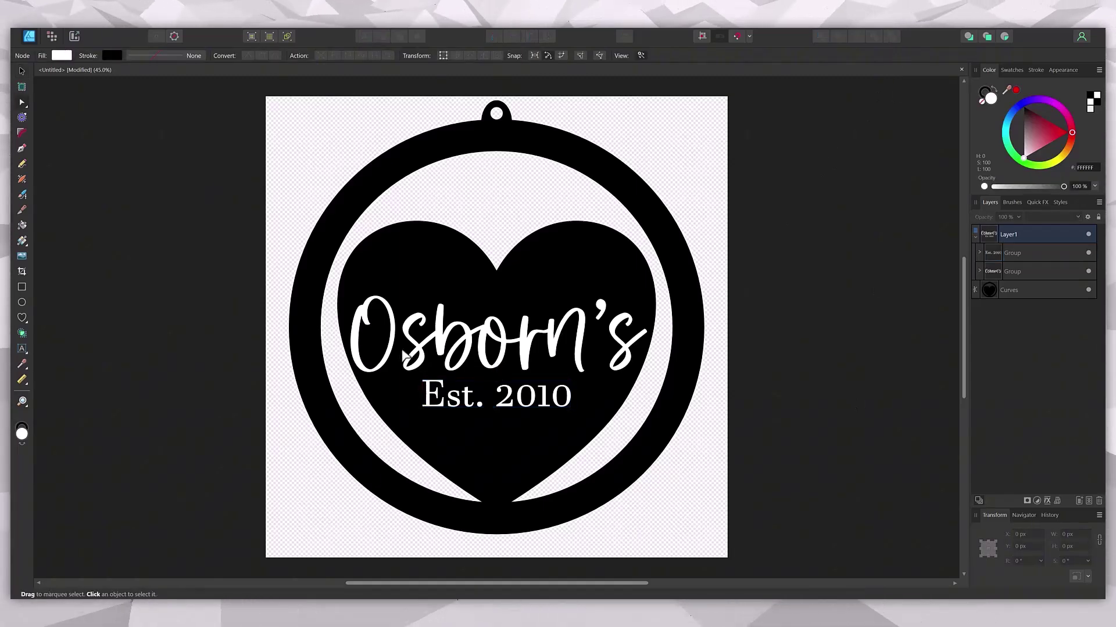
- Examine the nodes of individual letters in the converted family name and "Est. 2010" line
click(448, 344)
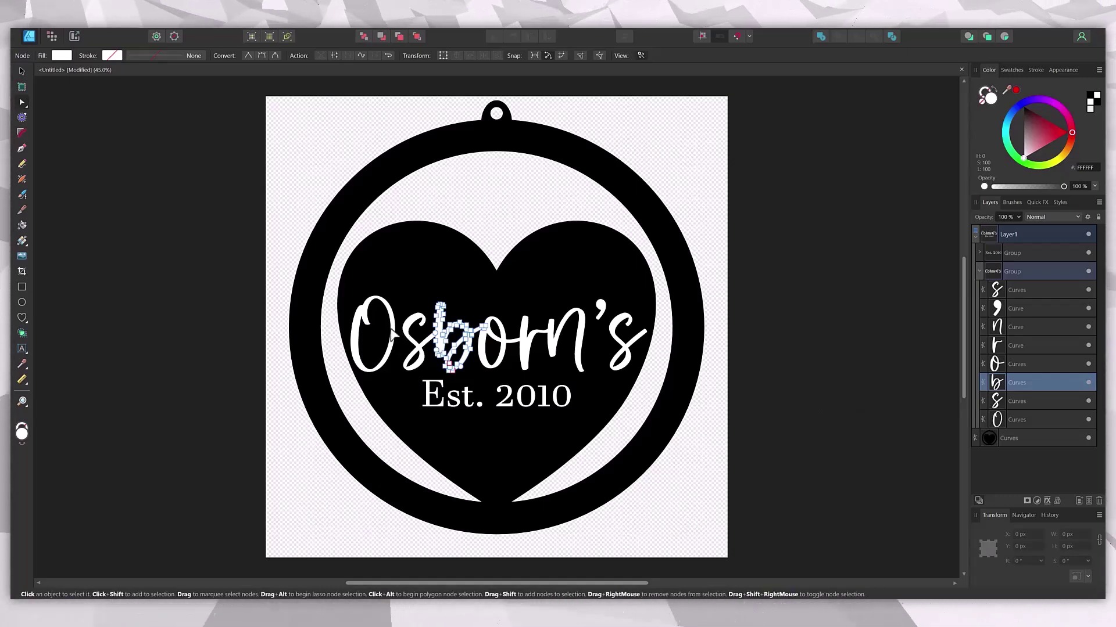
click(410, 363)
click(360, 349)
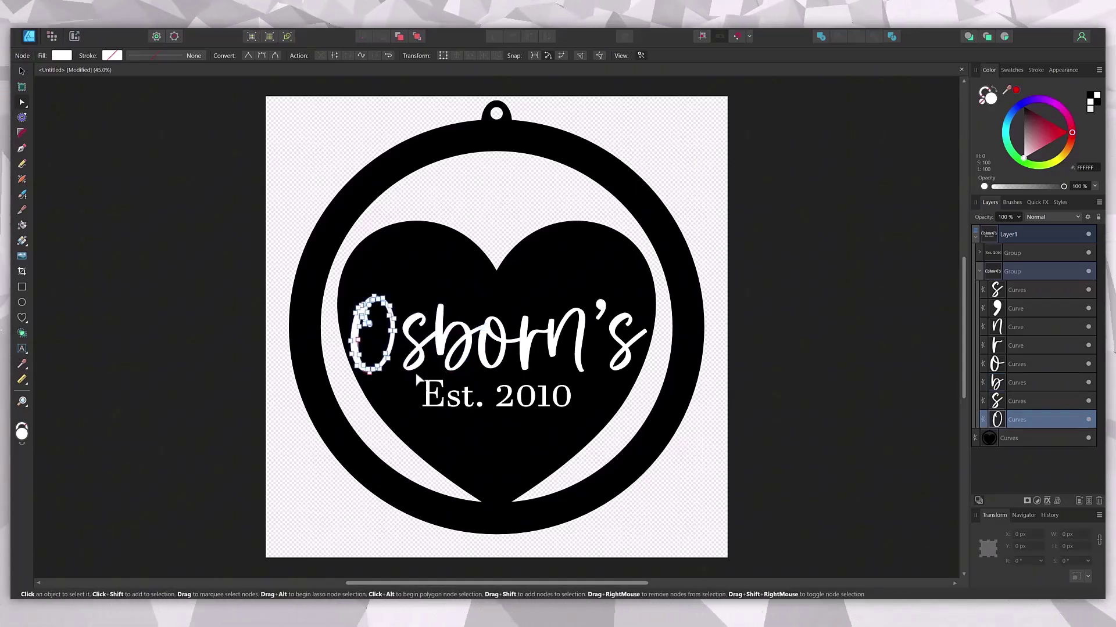
click(437, 400)
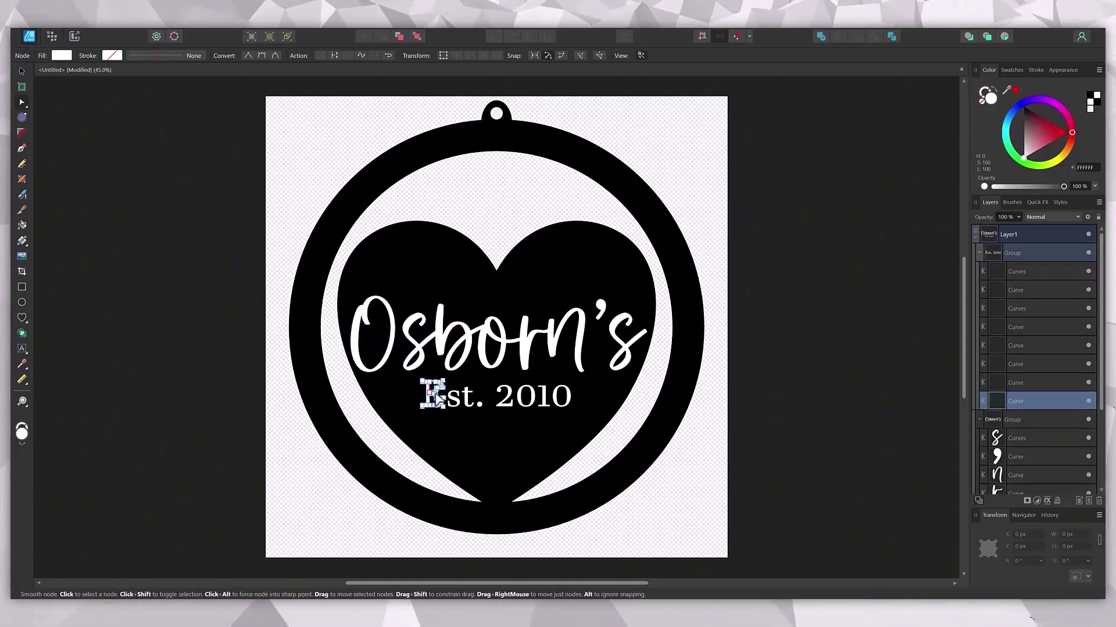
click(479, 405)
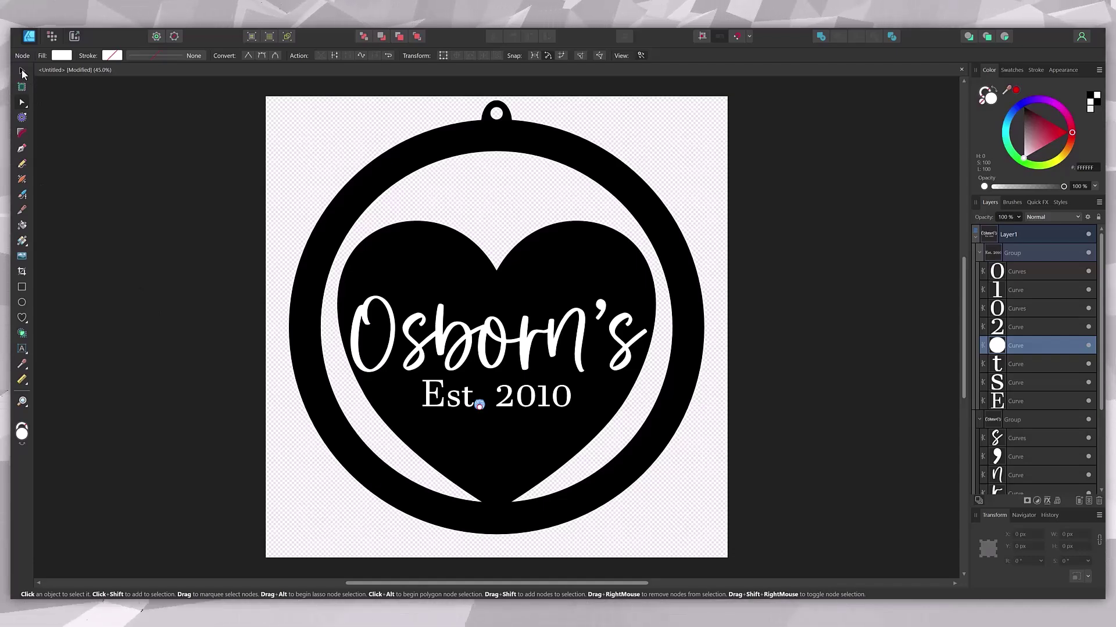
key(v)
click(766, 364)
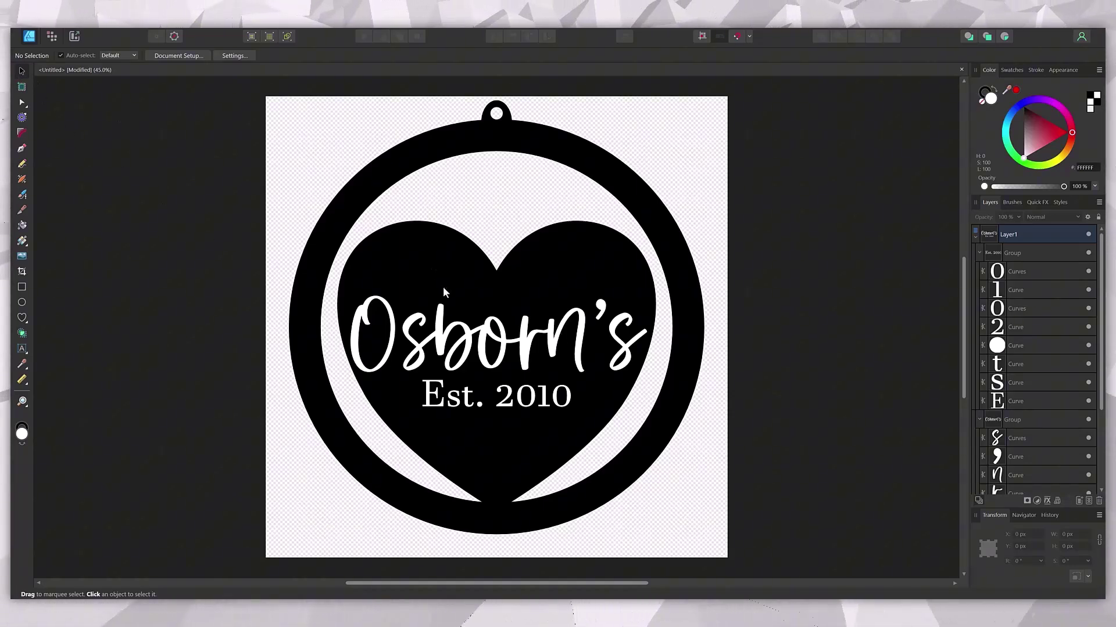
- Merge the five connected middle letters of the family name into one shape with the Add operation
click(416, 321)
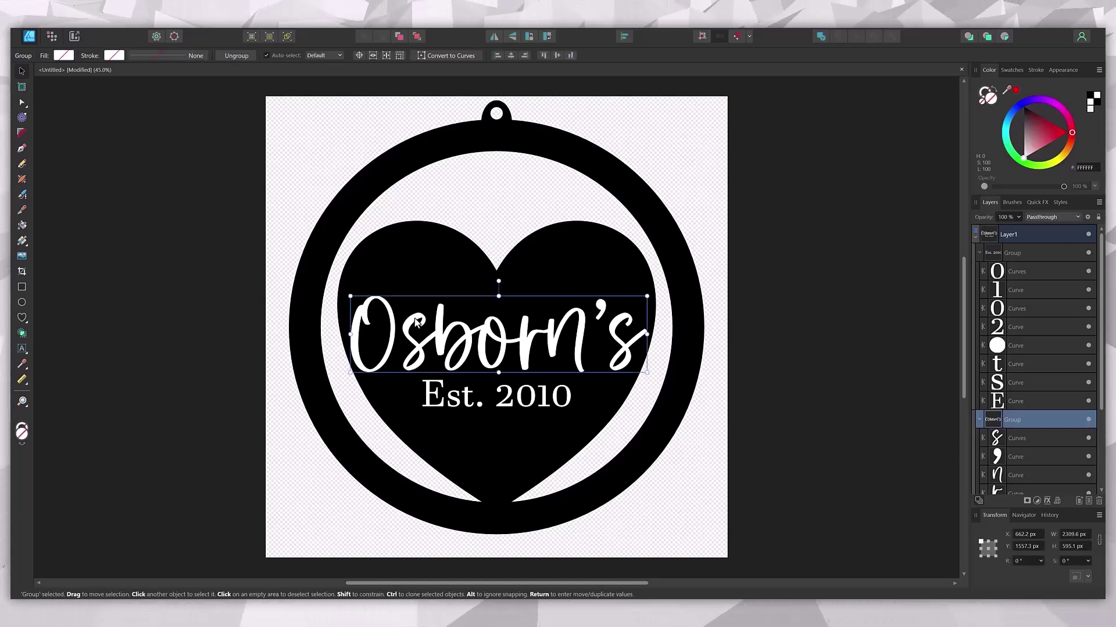
double_click(416, 321)
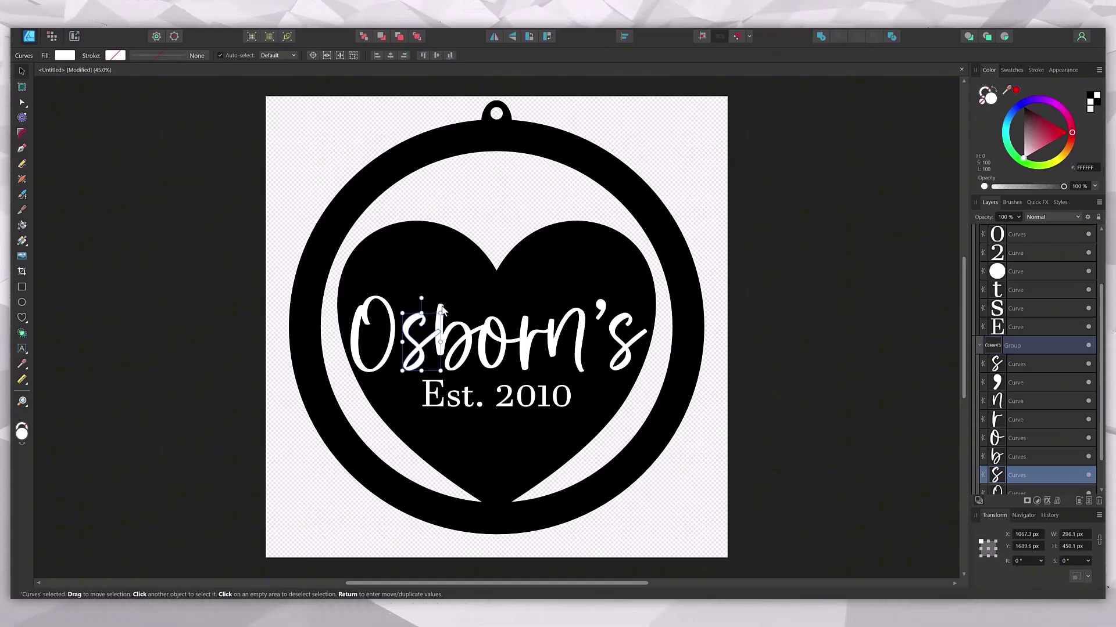
shift+click(442, 310)
shift+click(494, 337)
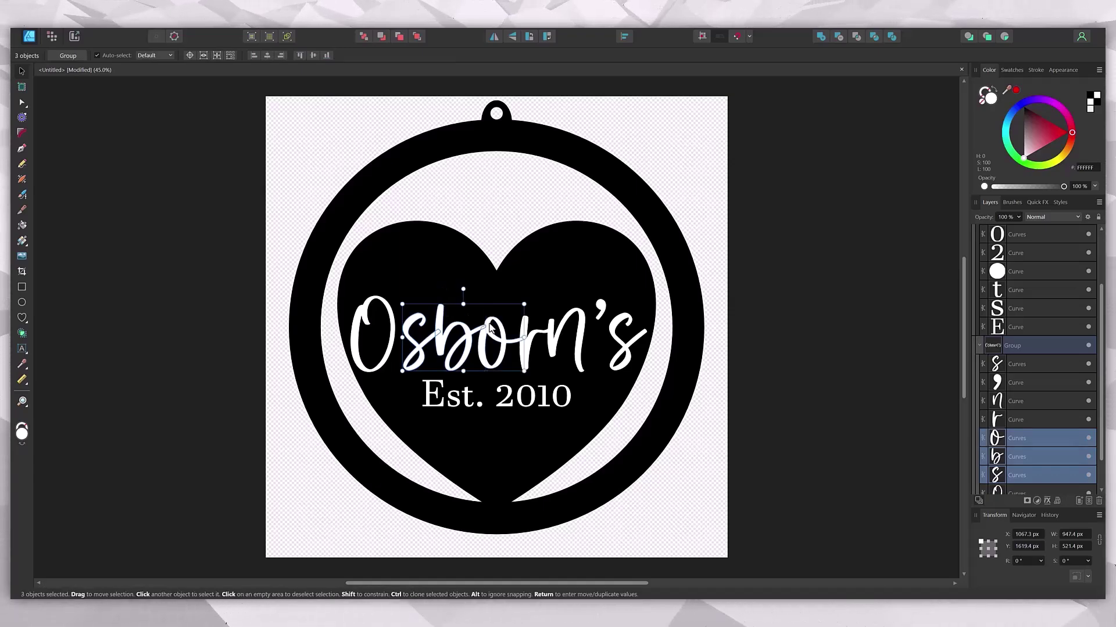
shift+click(538, 334)
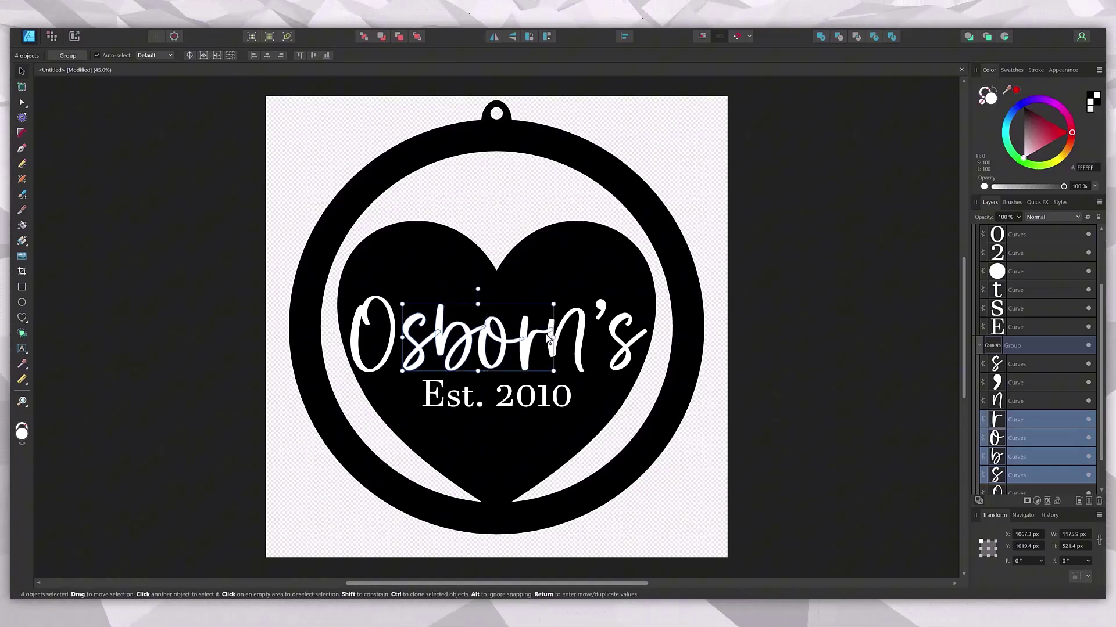
shift+click(580, 316)
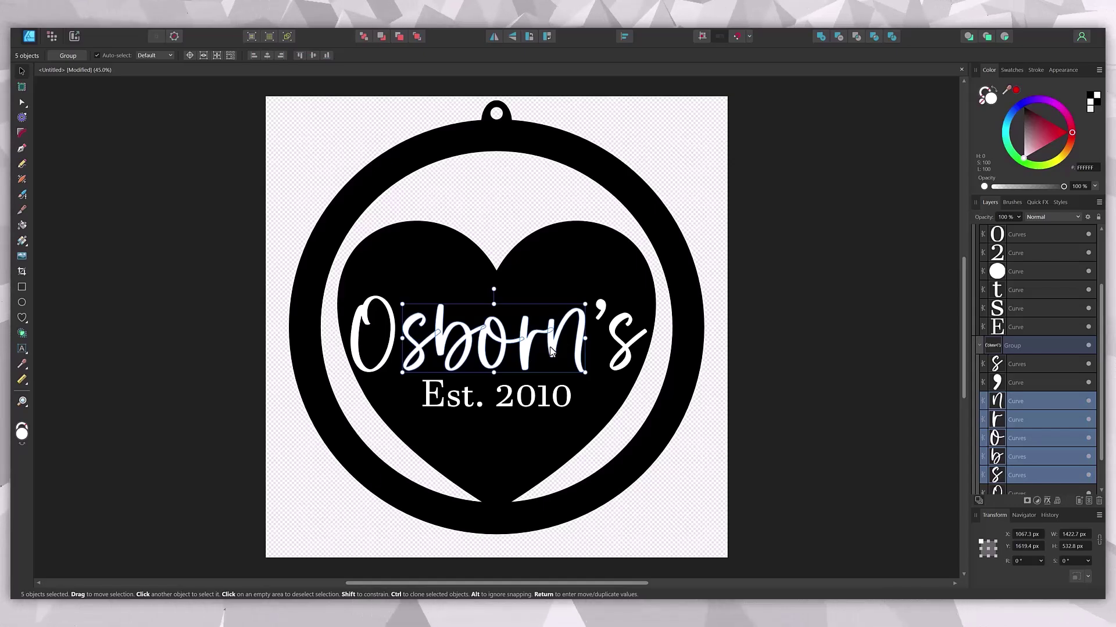
click(821, 36)
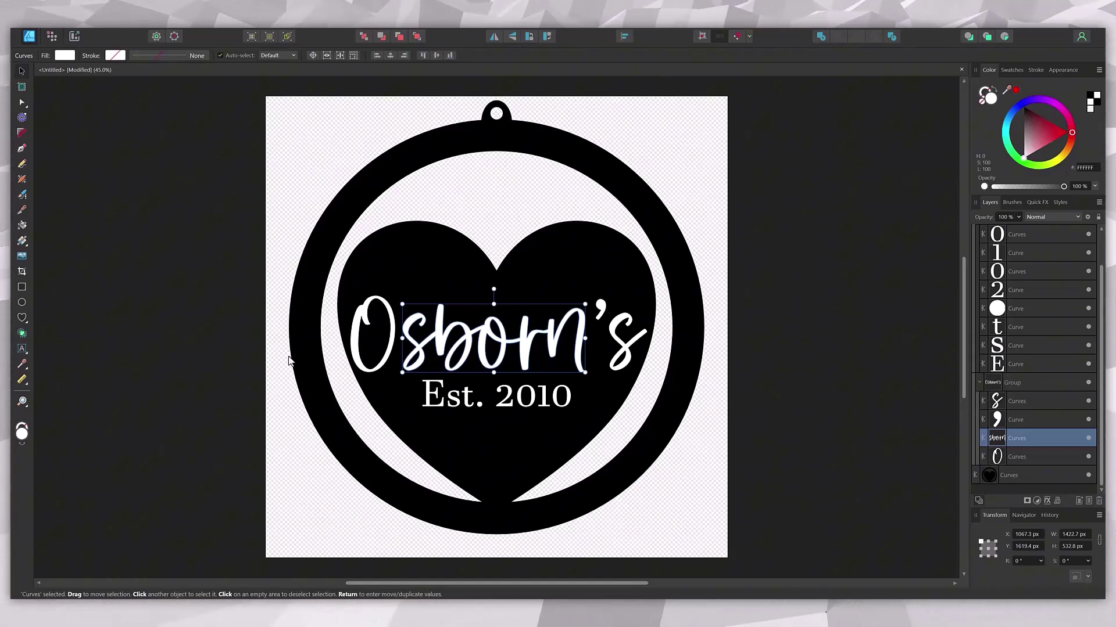
click(193, 293)
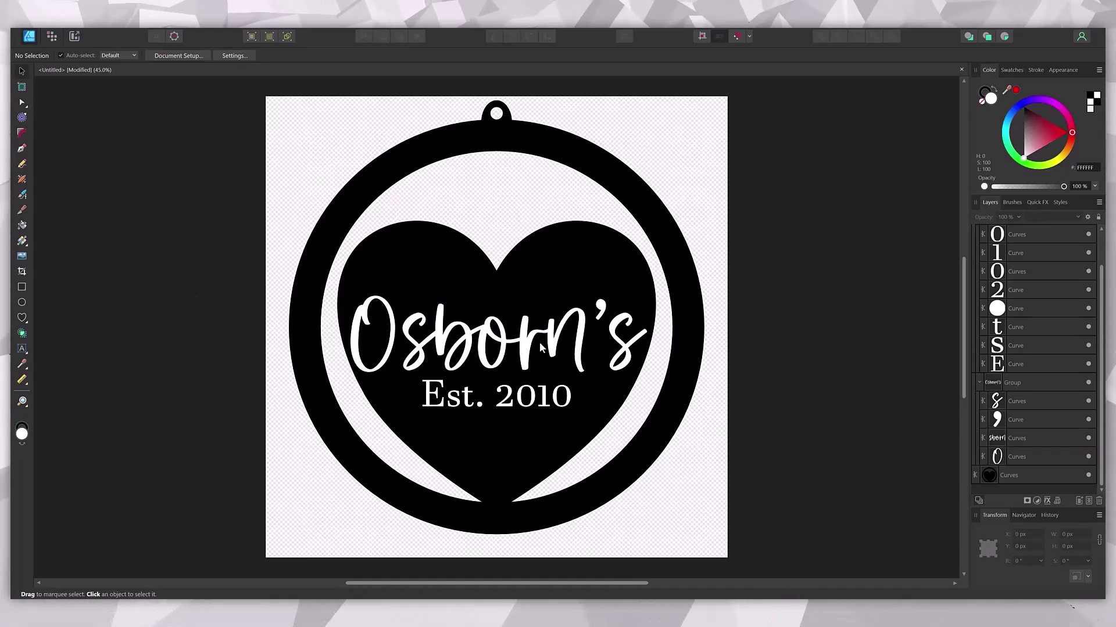
- Subtract the family name group from the heart and ring shape to cut out its letters
click(487, 336)
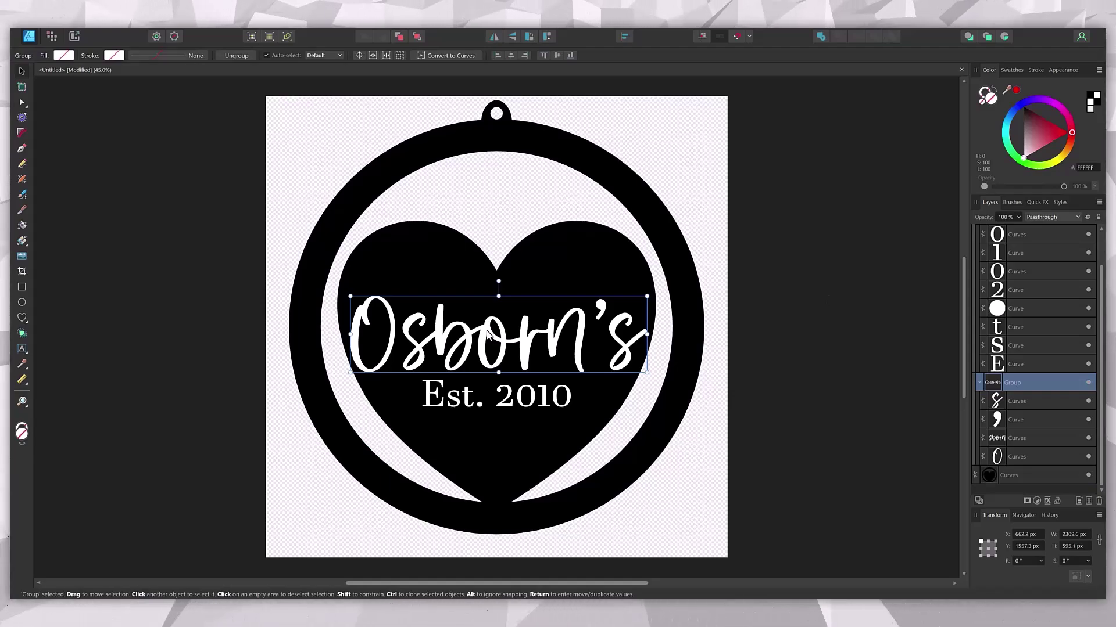
shift+click(558, 257)
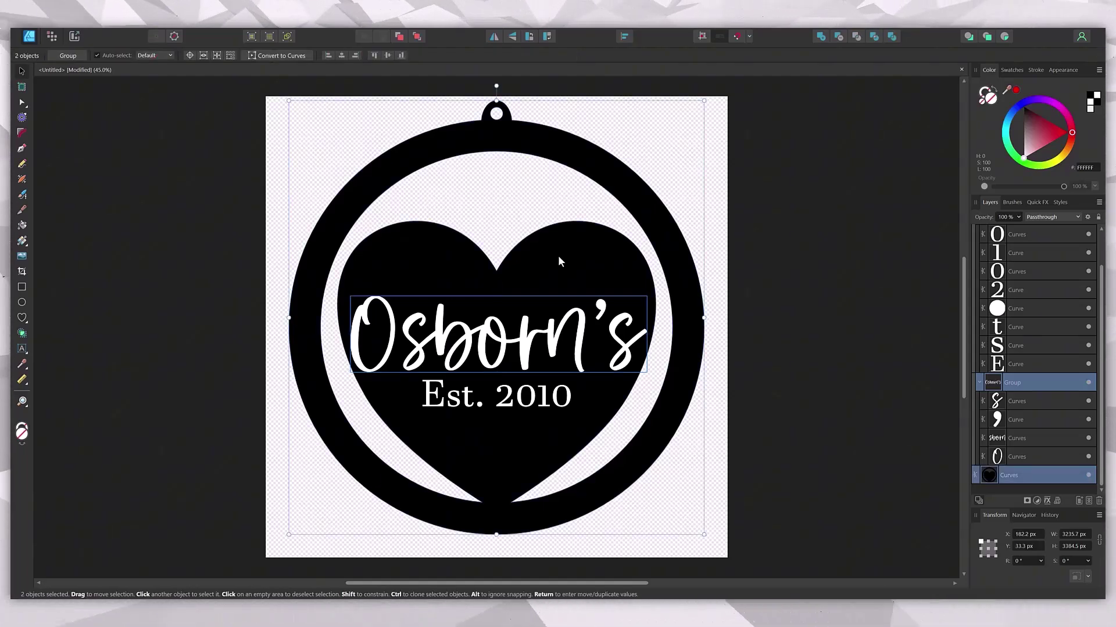
click(839, 36)
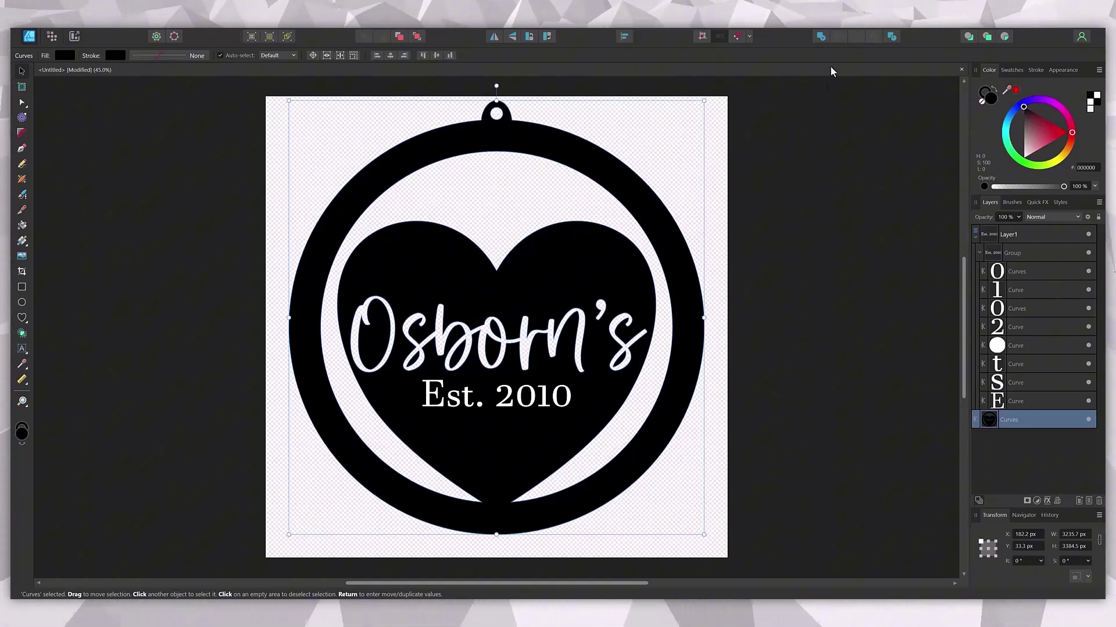
- Subtract the "Est. 2010" group from the heart and ring shape and delete the empty Layer1
click(430, 408)
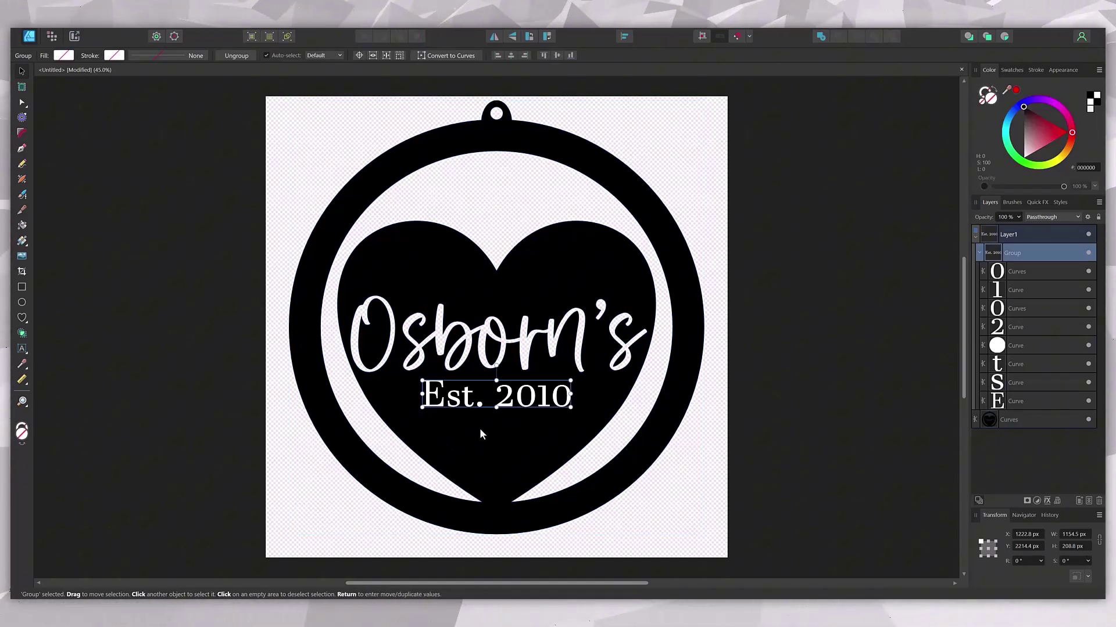
shift+click(477, 474)
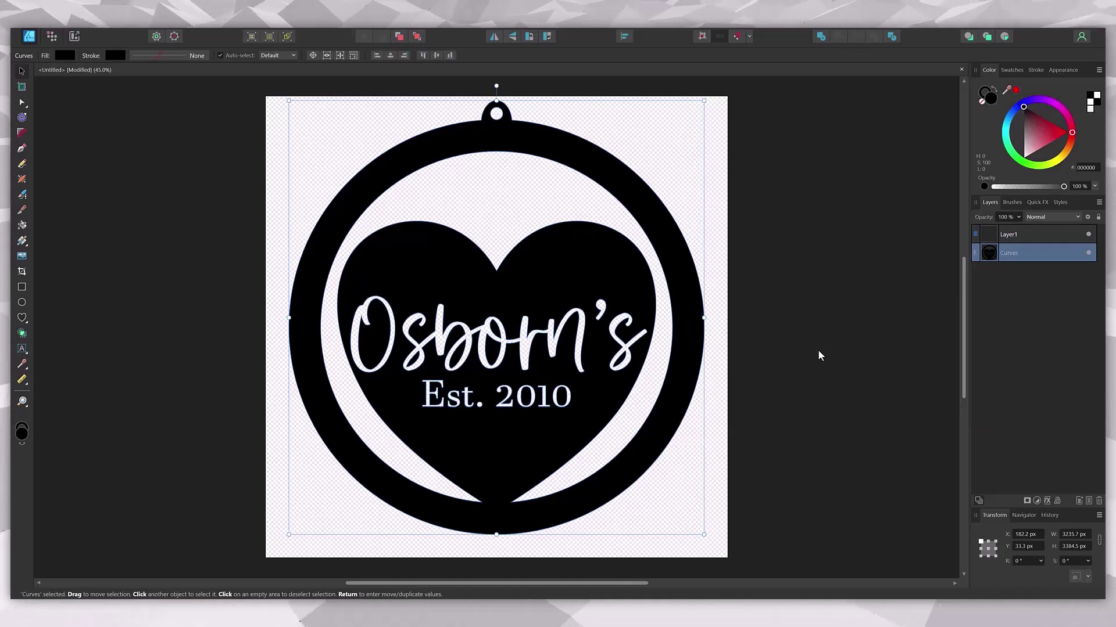
key(ctrl+z)
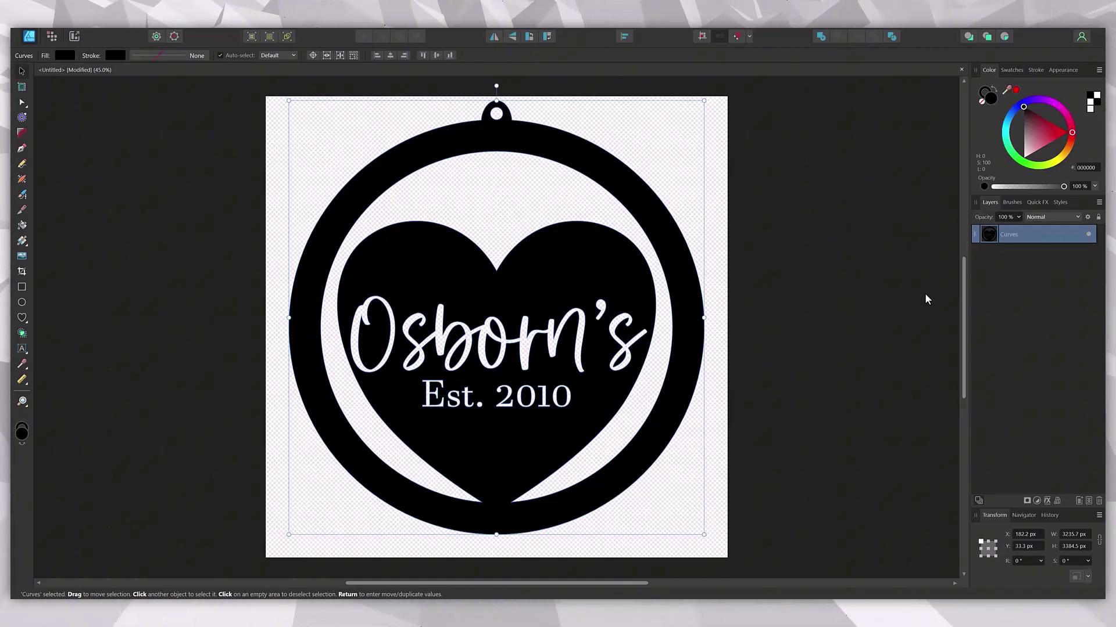
click(21, 102)
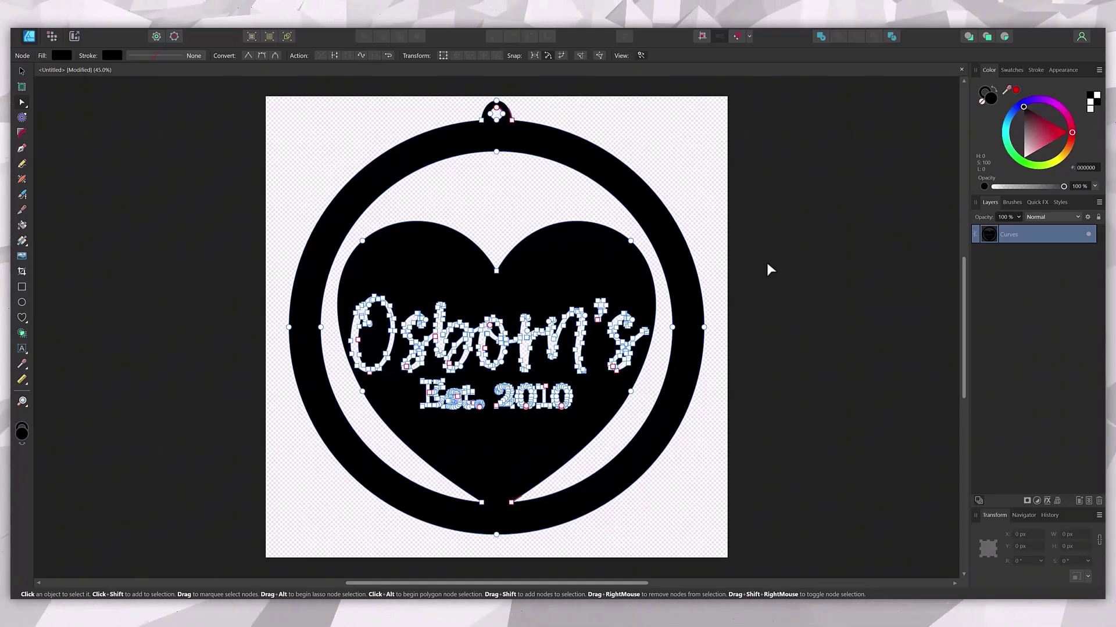
click(188, 288)
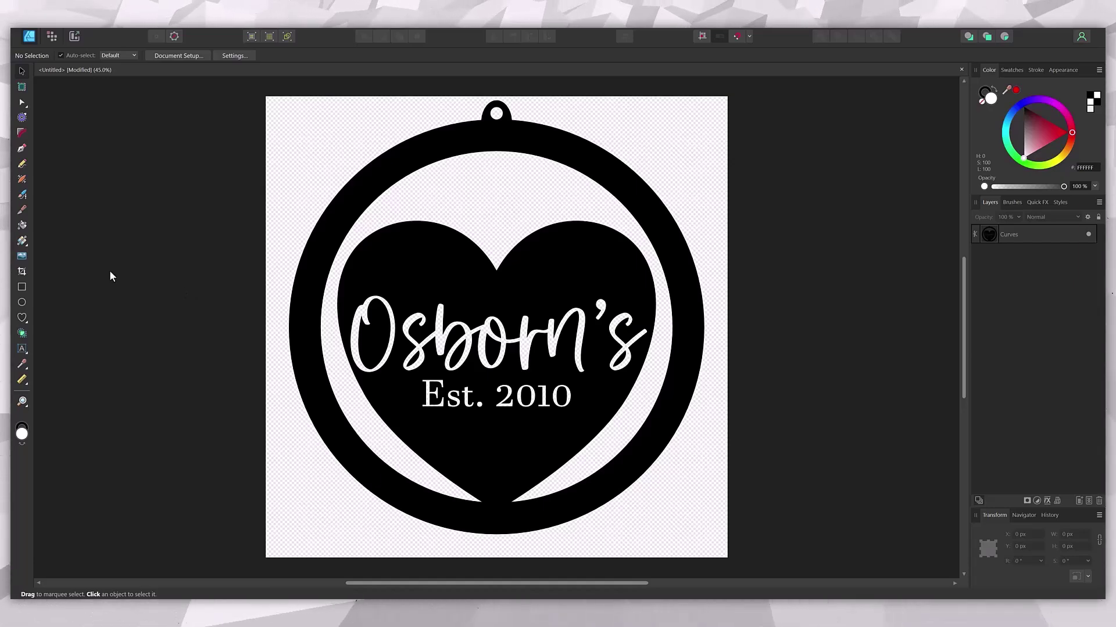
click(29, 36)
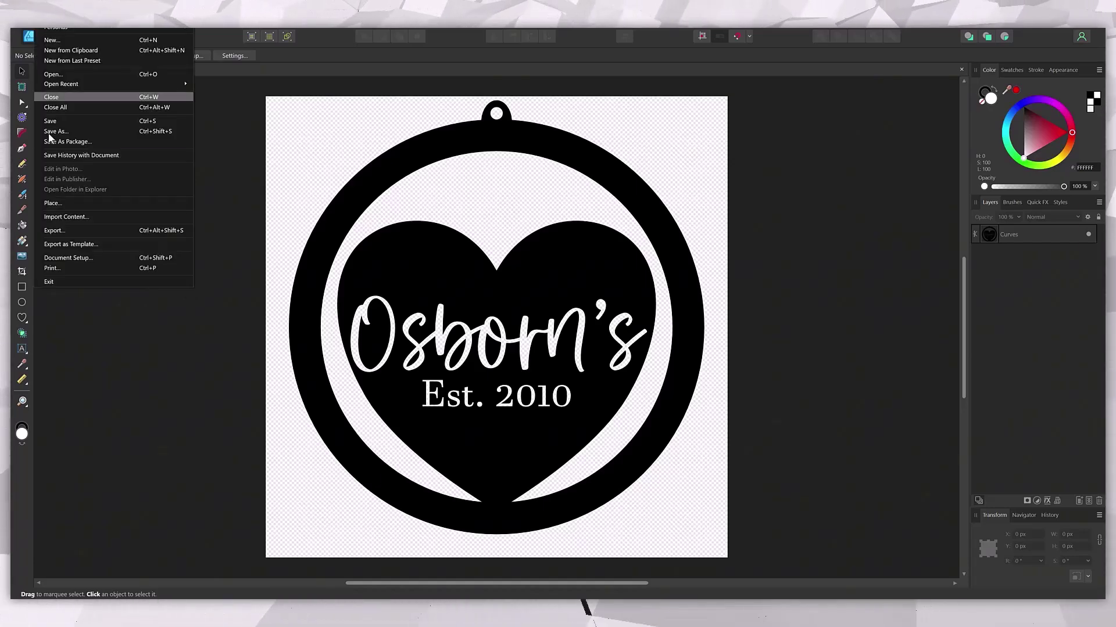
click(52, 232)
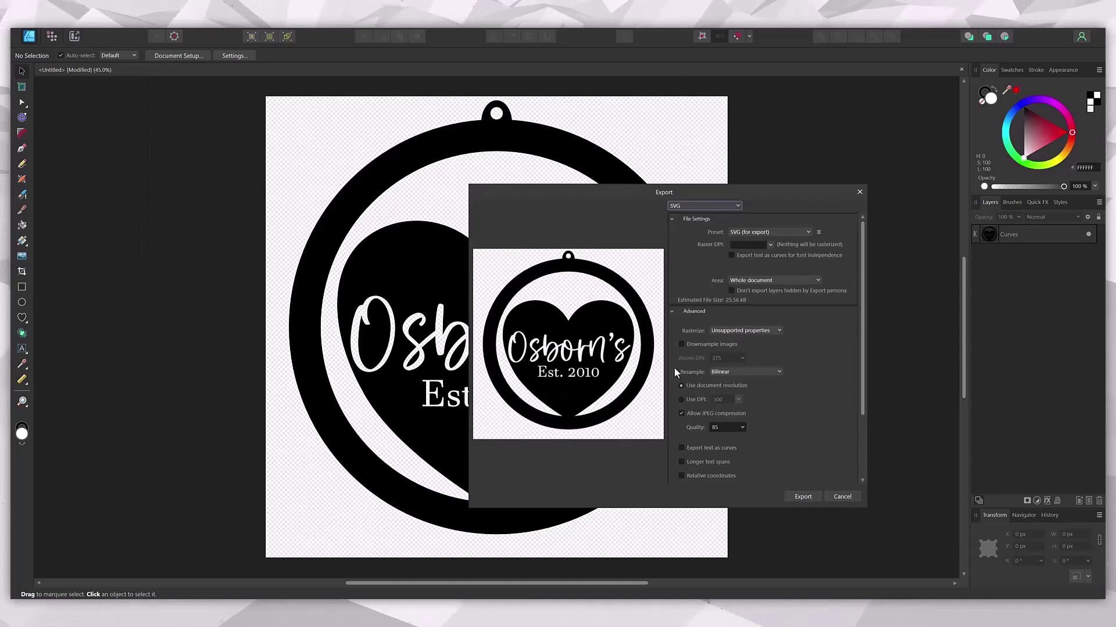
click(808, 280)
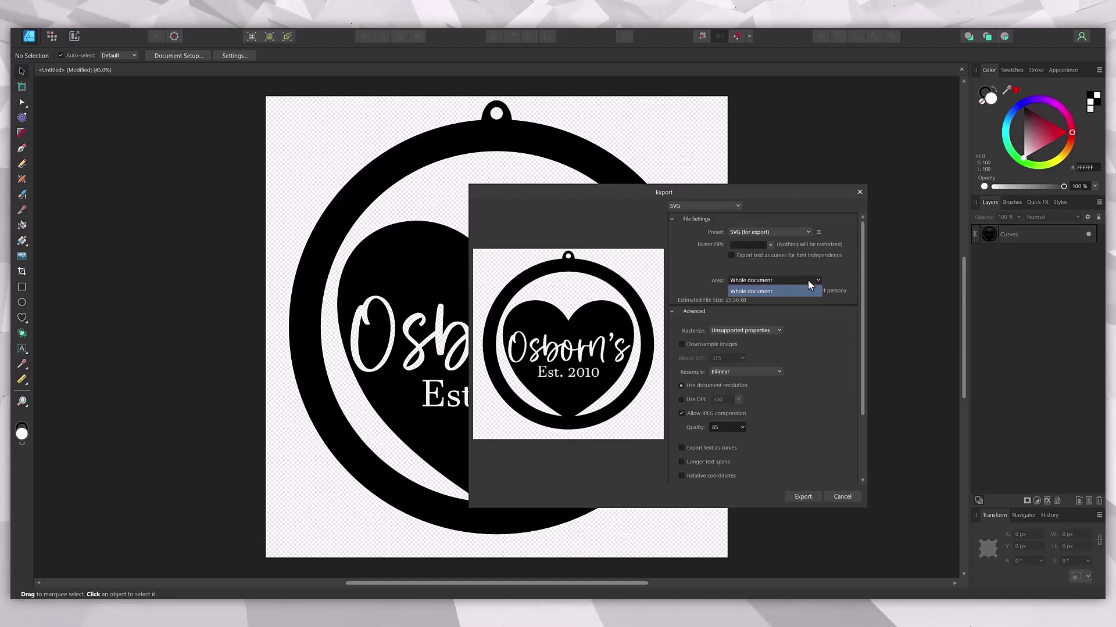
click(808, 280)
click(841, 497)
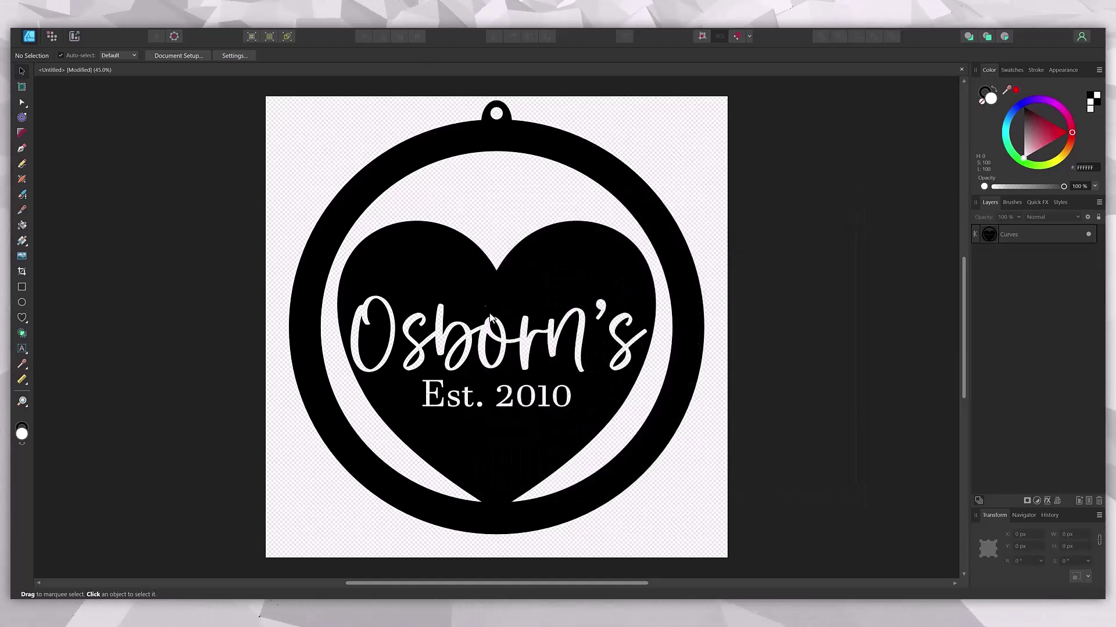
- Select the finished ornament and export it as an SVG file with the area set to Selection Only
click(478, 290)
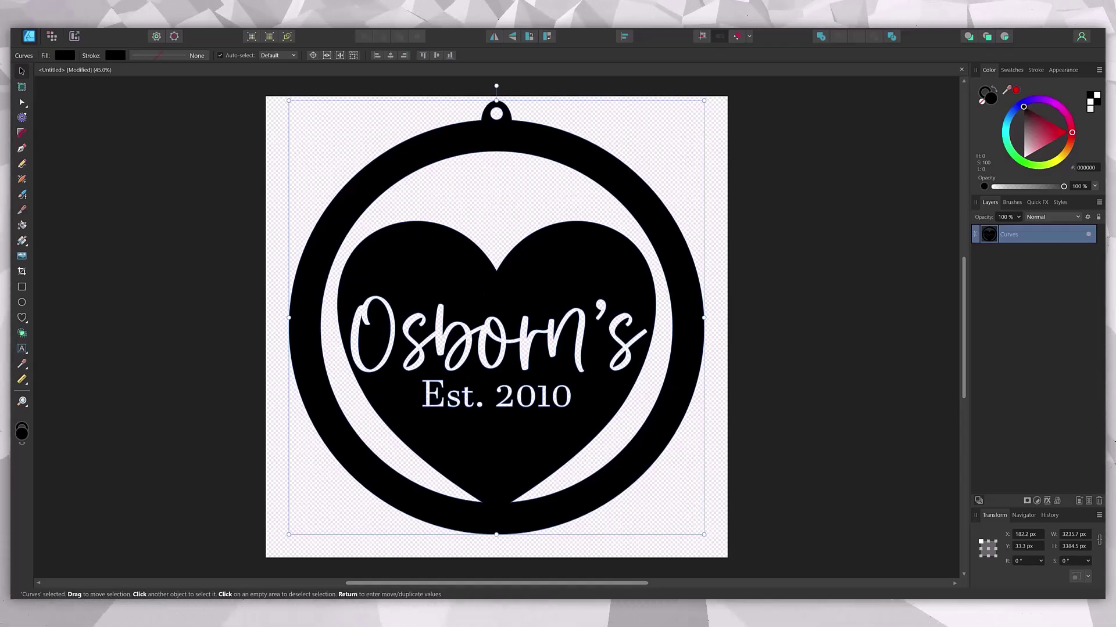
click(29, 36)
click(49, 231)
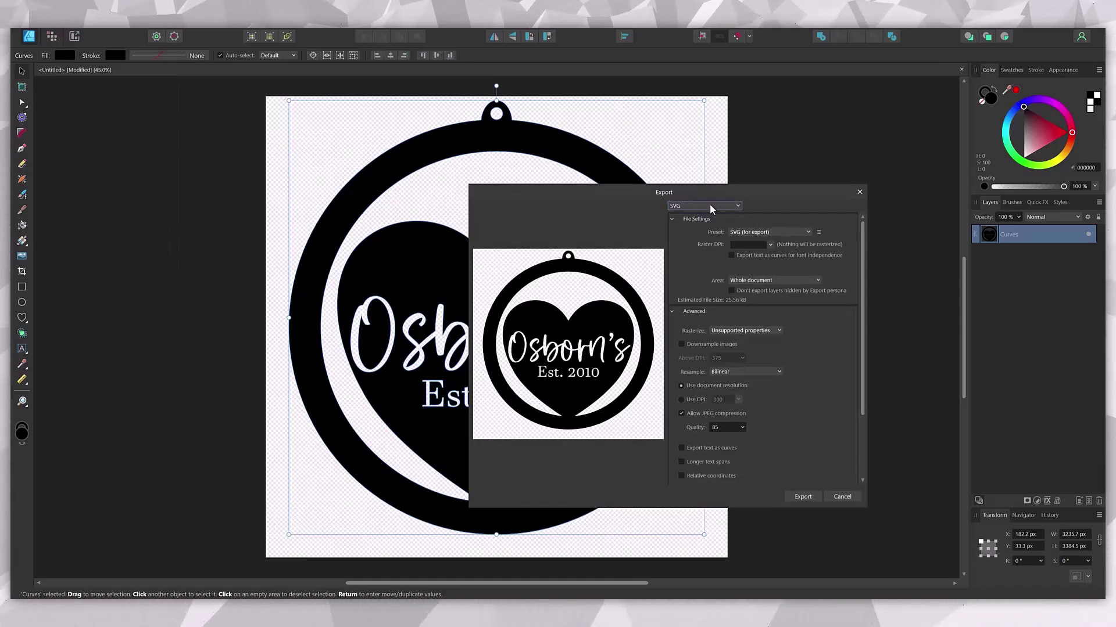
click(818, 280)
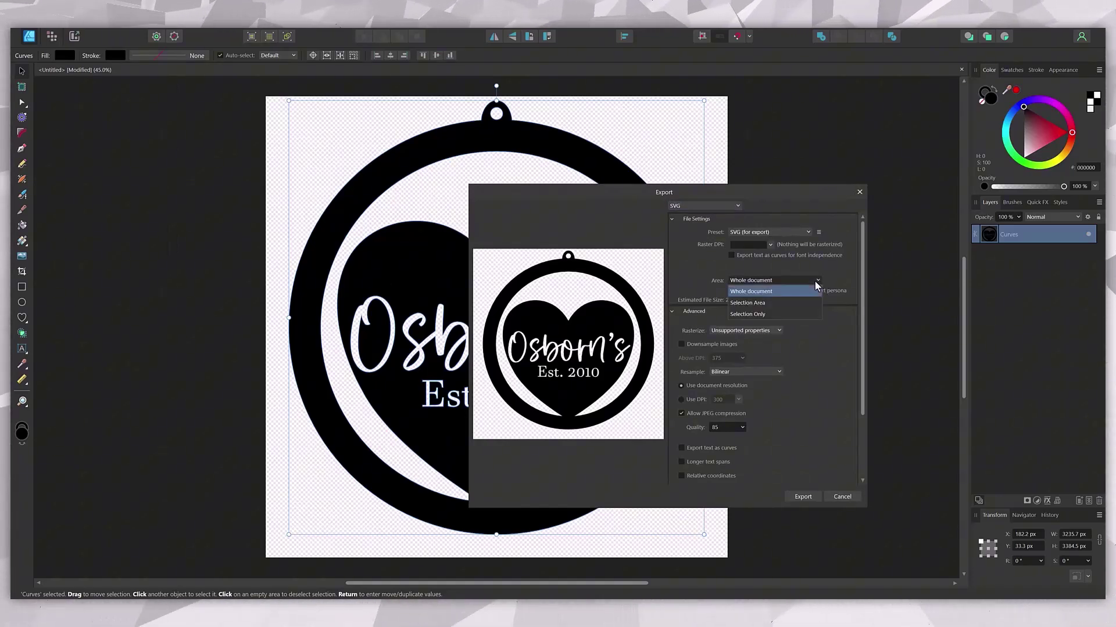
click(812, 314)
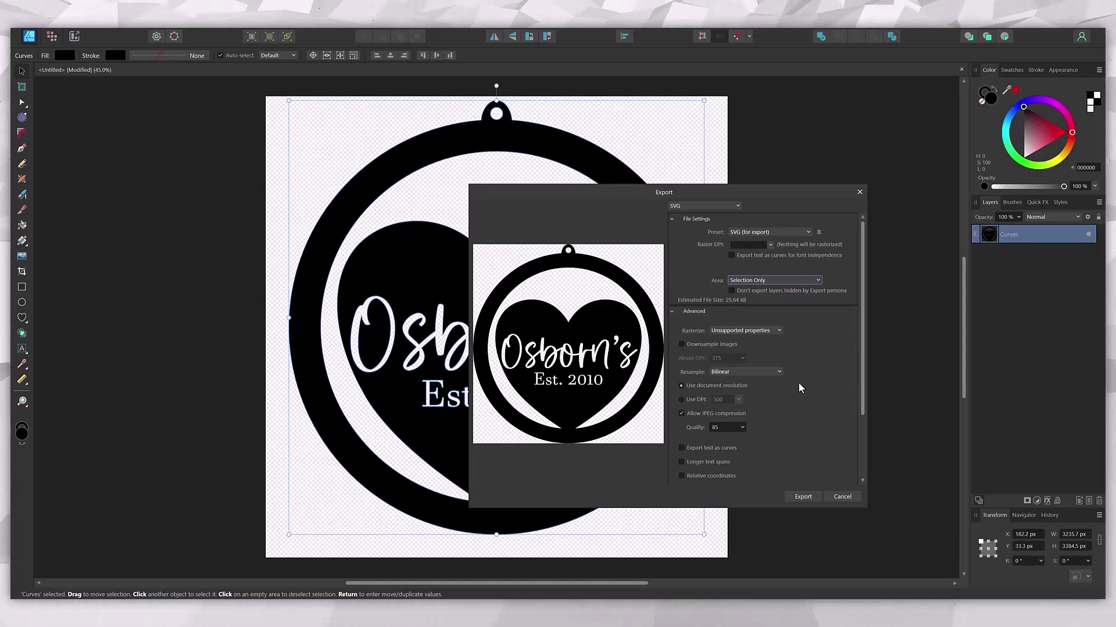
click(809, 496)
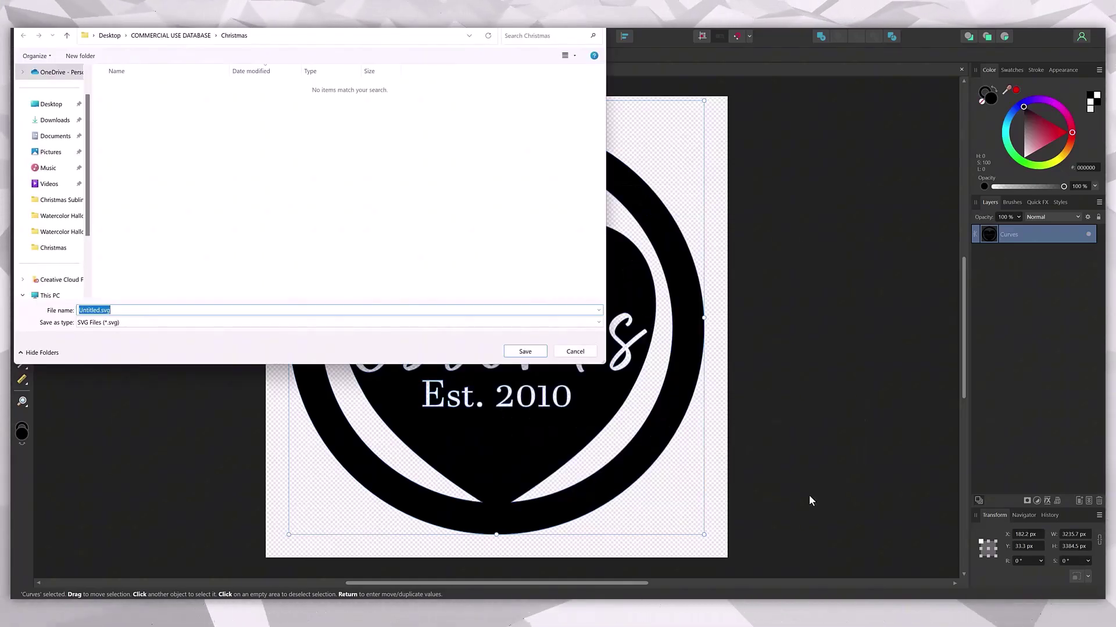